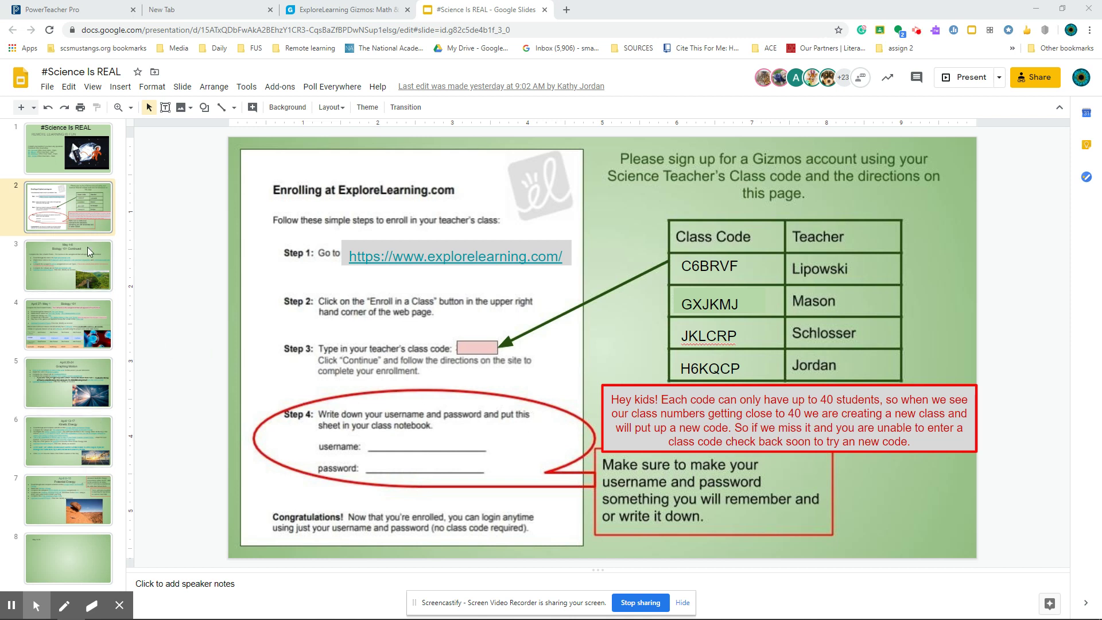
# Go to the May 4-8 Biology 101 Continued slide and open its Plant and Animal Cells linked presentation.
pyautogui.click(91, 321)
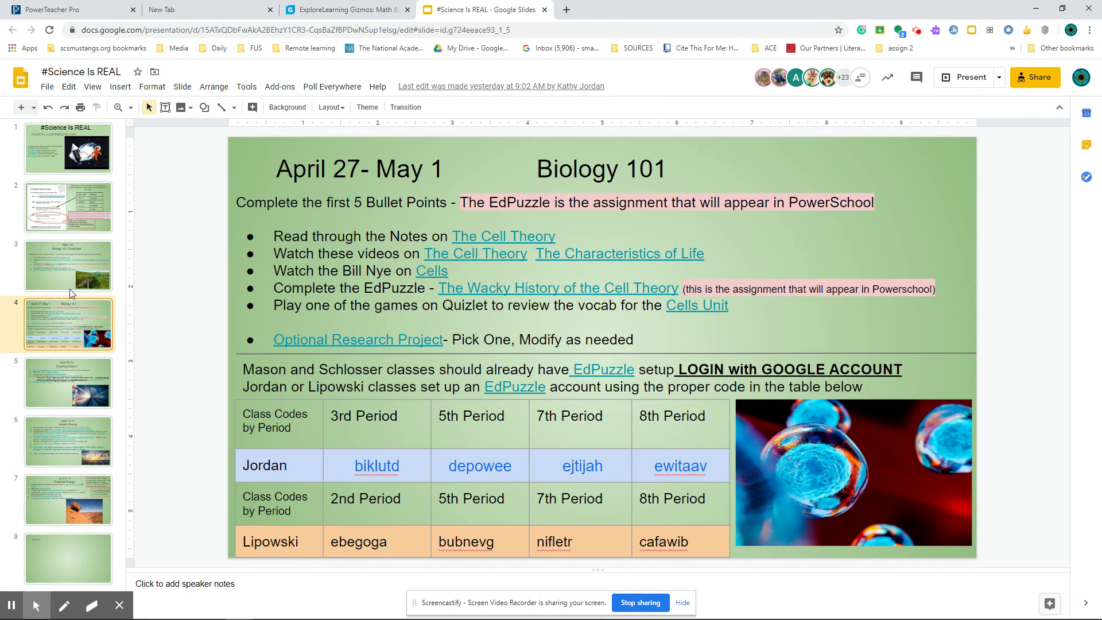
pyautogui.click(78, 267)
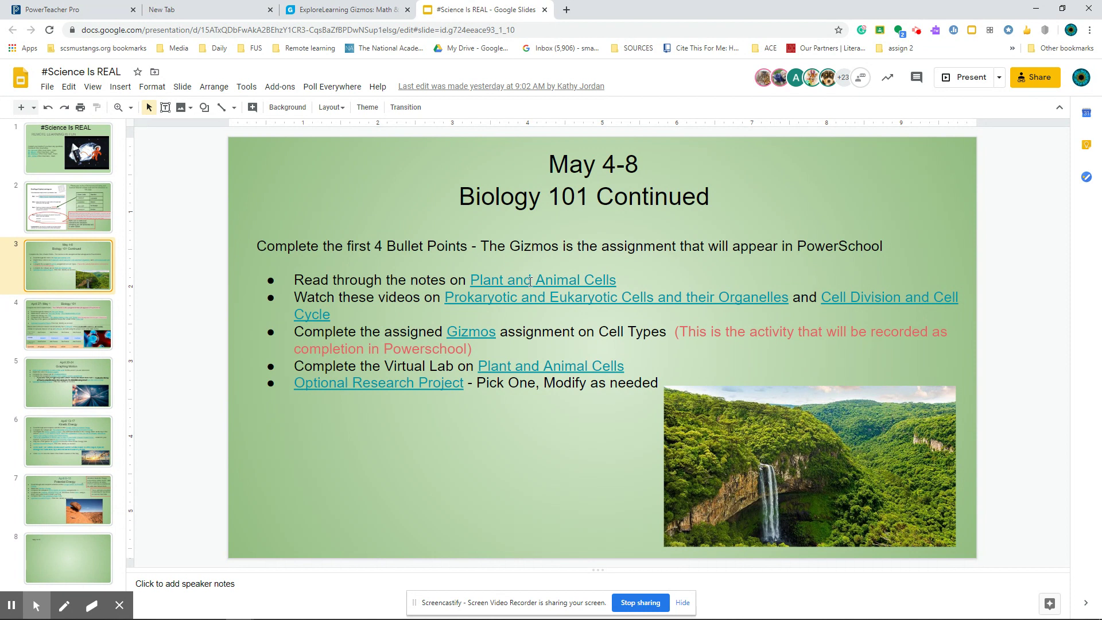
pyautogui.doubleClick(530, 281)
pyautogui.click(544, 336)
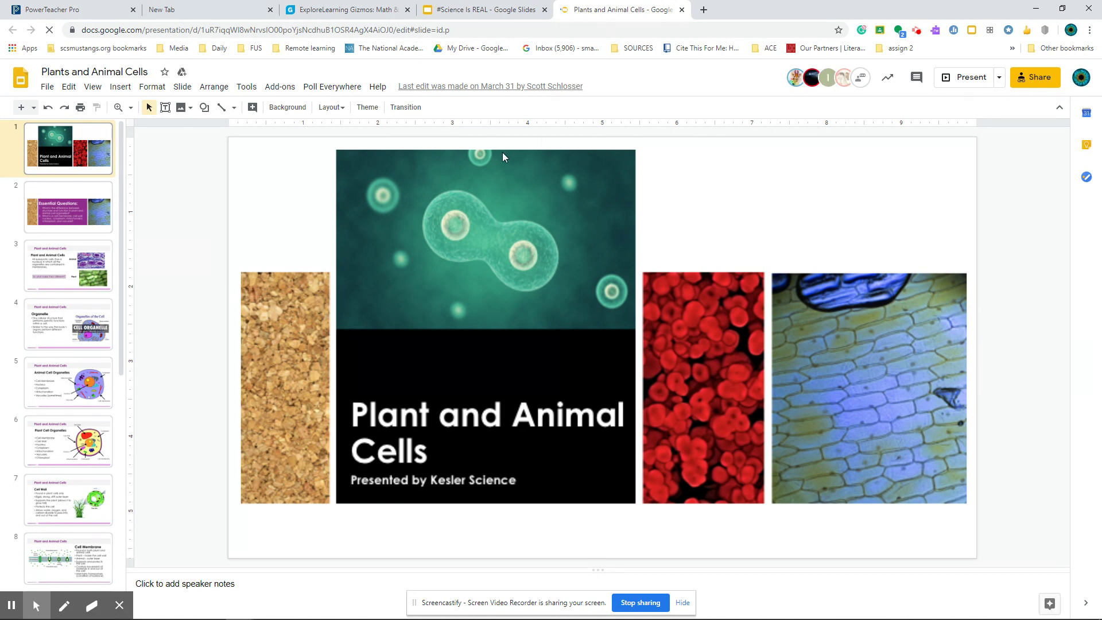
# Page through the Essential Questions, Plant and Animal Cells and Organelle slides to Animal Cell Organelles.
pyautogui.click(75, 209)
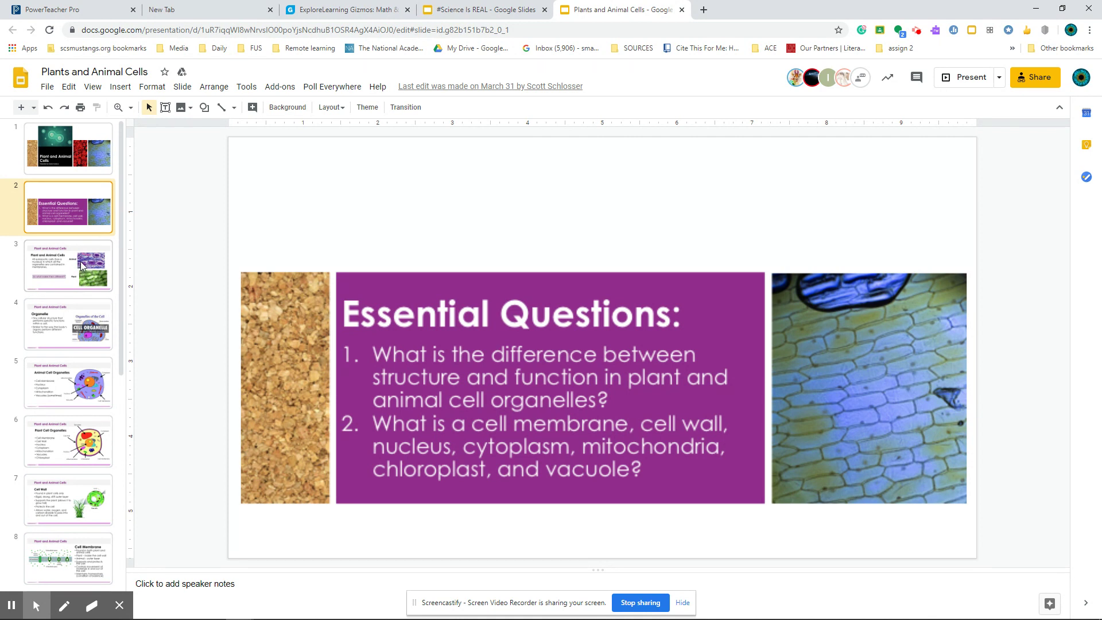
pyautogui.click(88, 268)
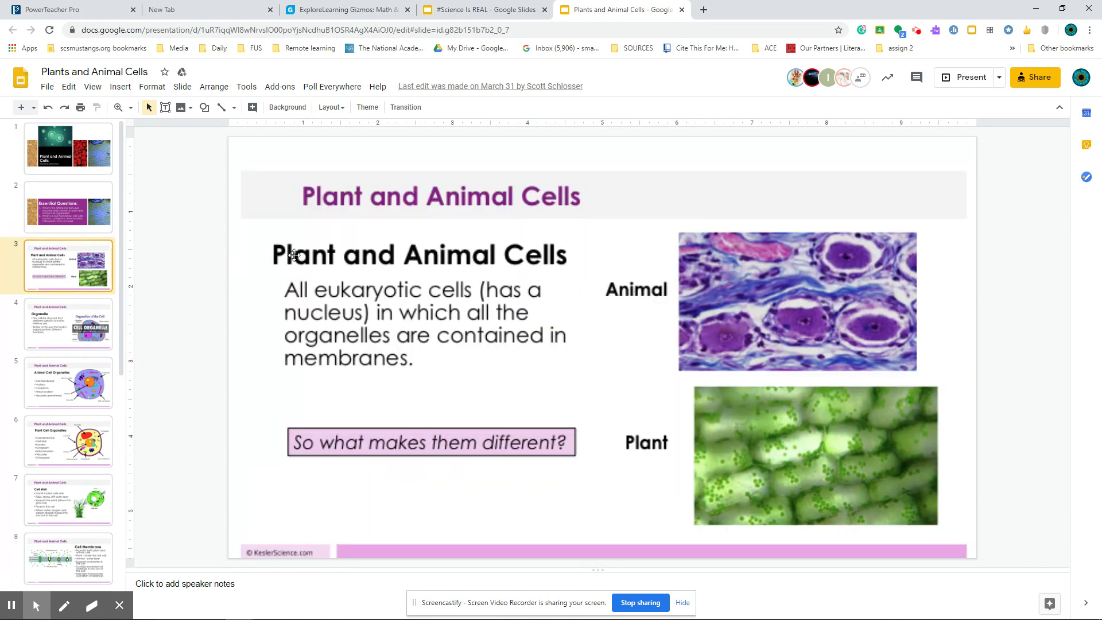
pyautogui.click(74, 328)
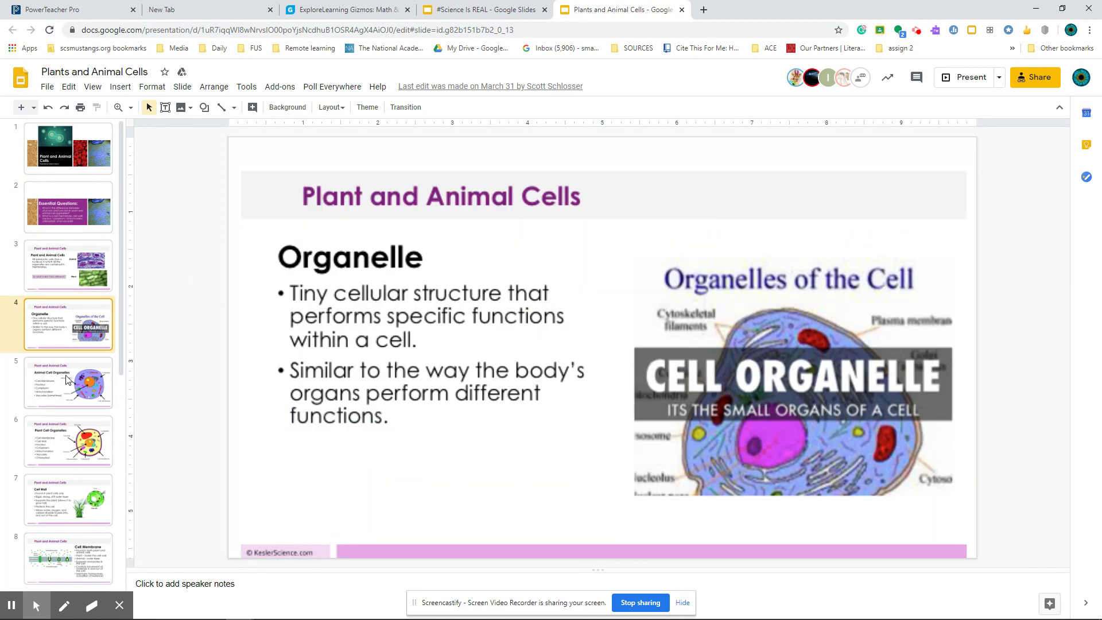
pyautogui.click(87, 270)
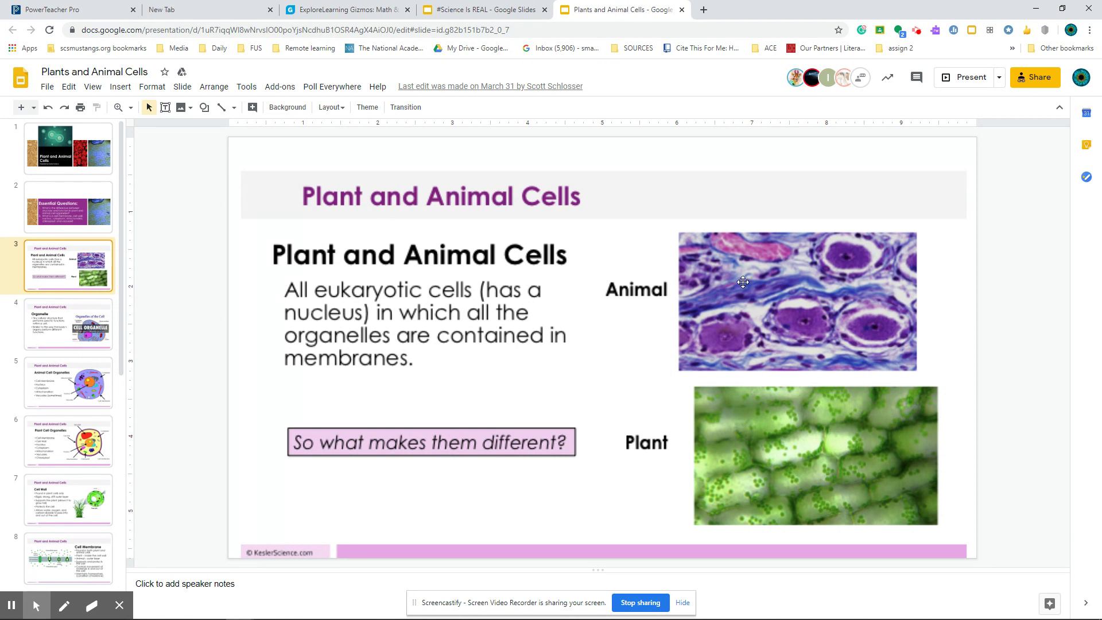
pyautogui.click(67, 323)
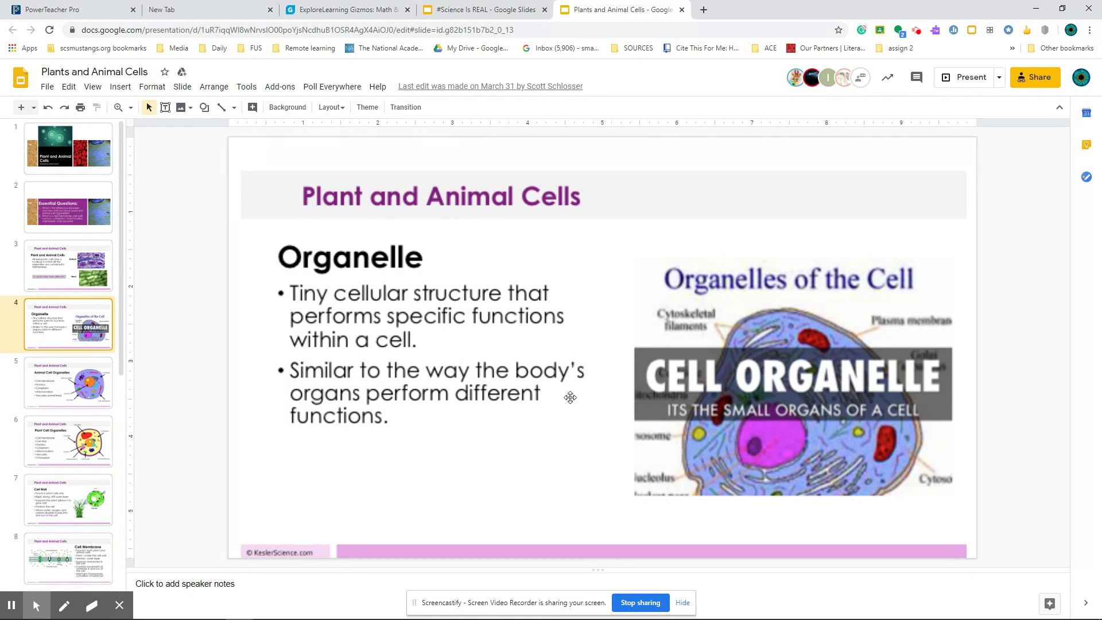
pyautogui.click(80, 385)
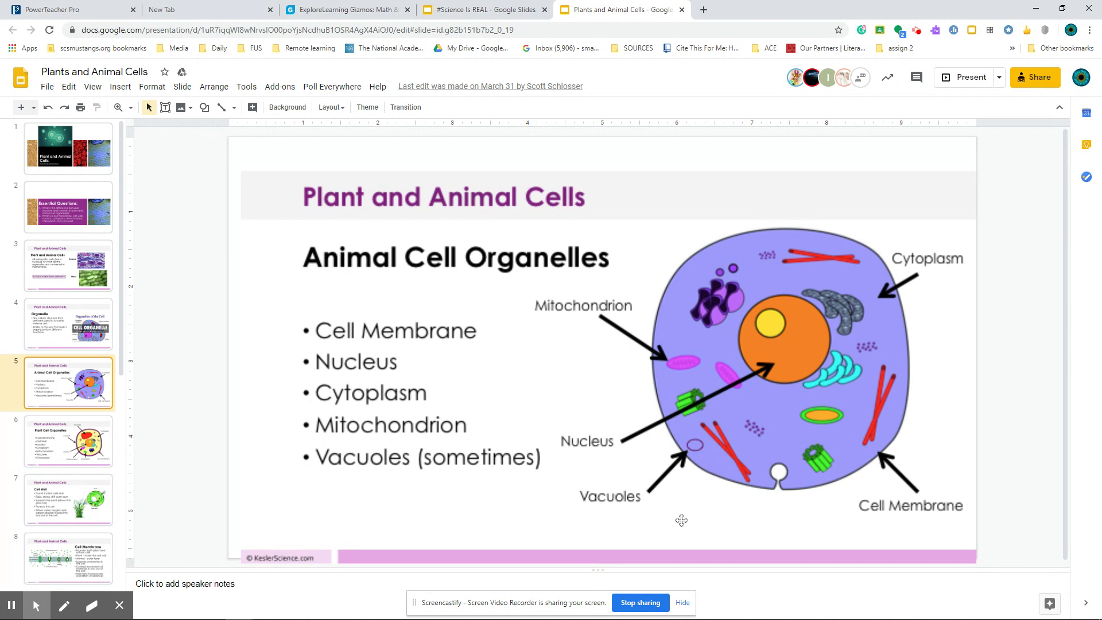
# Compare the Animal and Plant Cell Organelles slides, view Cell Wall and Cell Membrane, then return to #Science Is REAL.
pyautogui.click(76, 442)
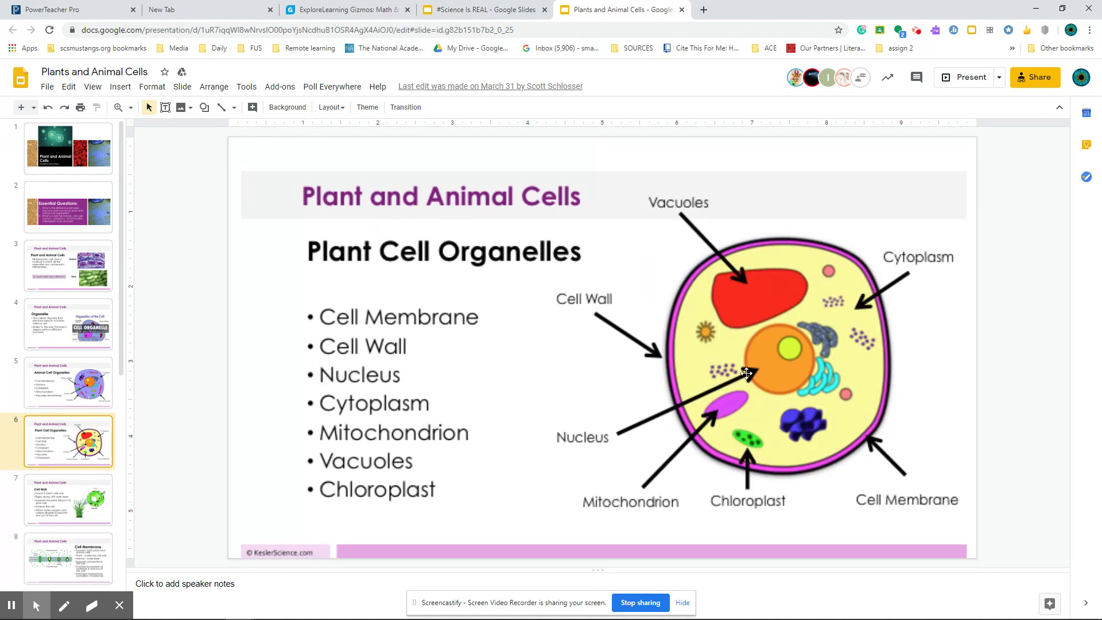
pyautogui.click(87, 382)
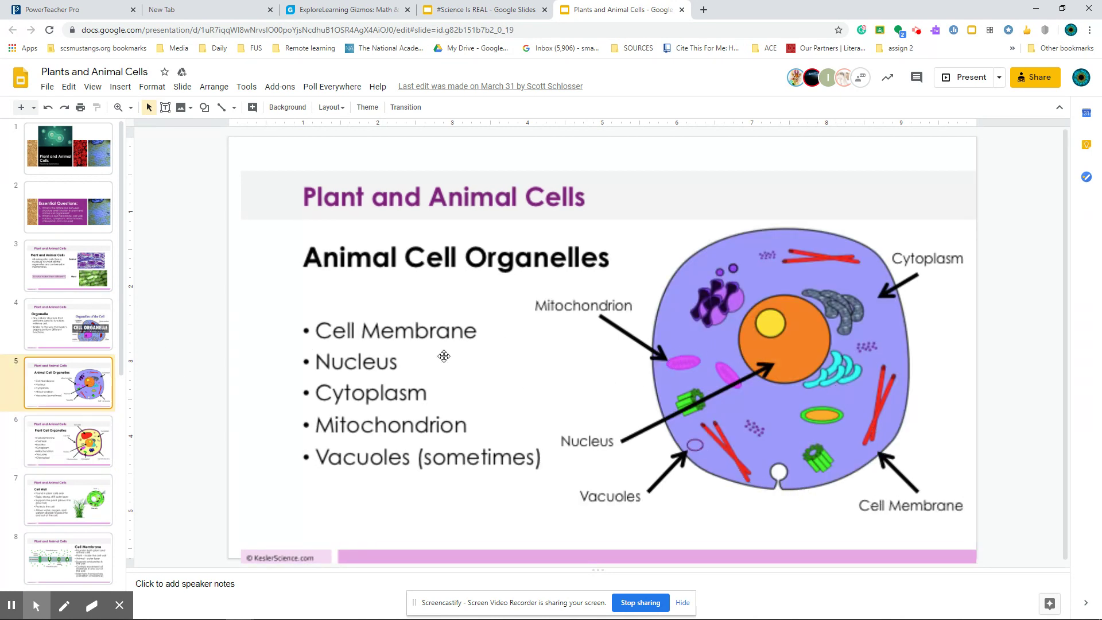
pyautogui.click(67, 441)
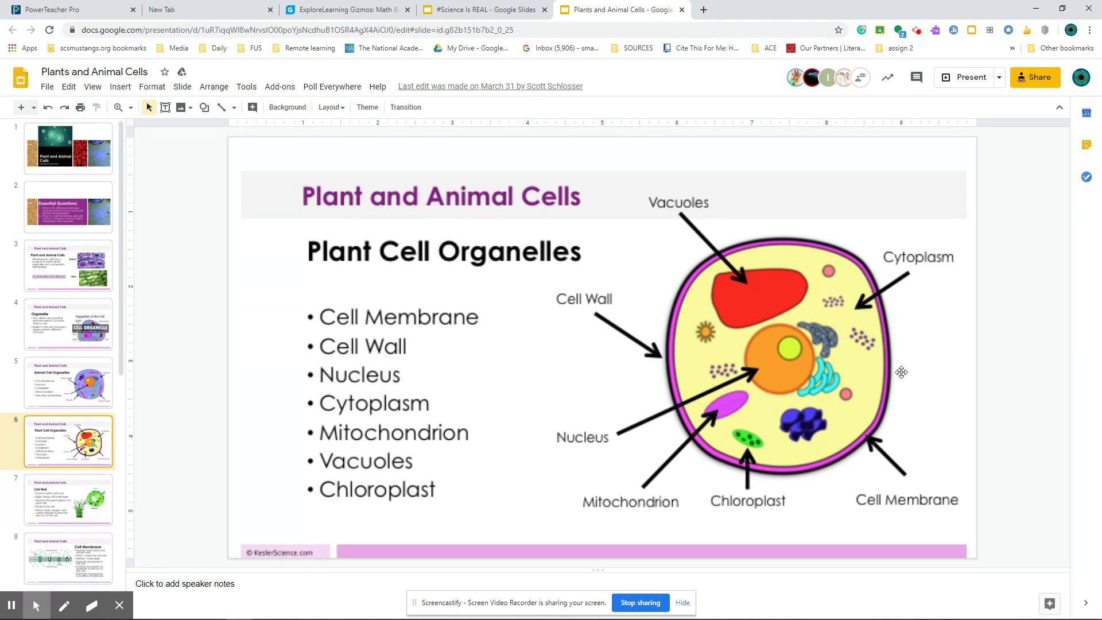
pyautogui.click(91, 385)
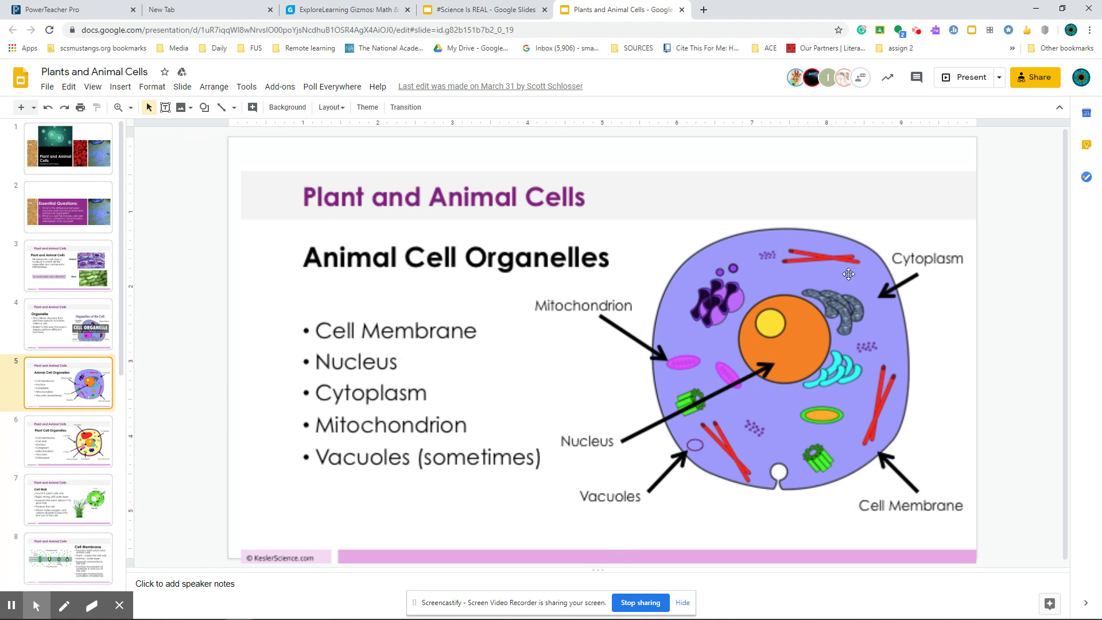
pyautogui.click(89, 445)
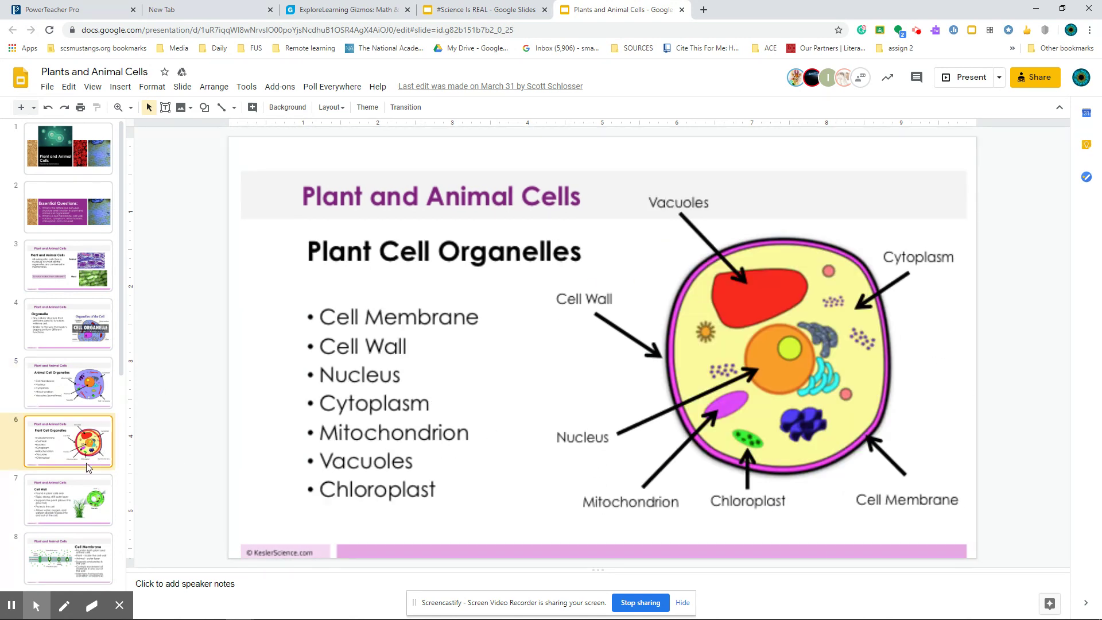
pyautogui.click(86, 499)
pyautogui.click(101, 564)
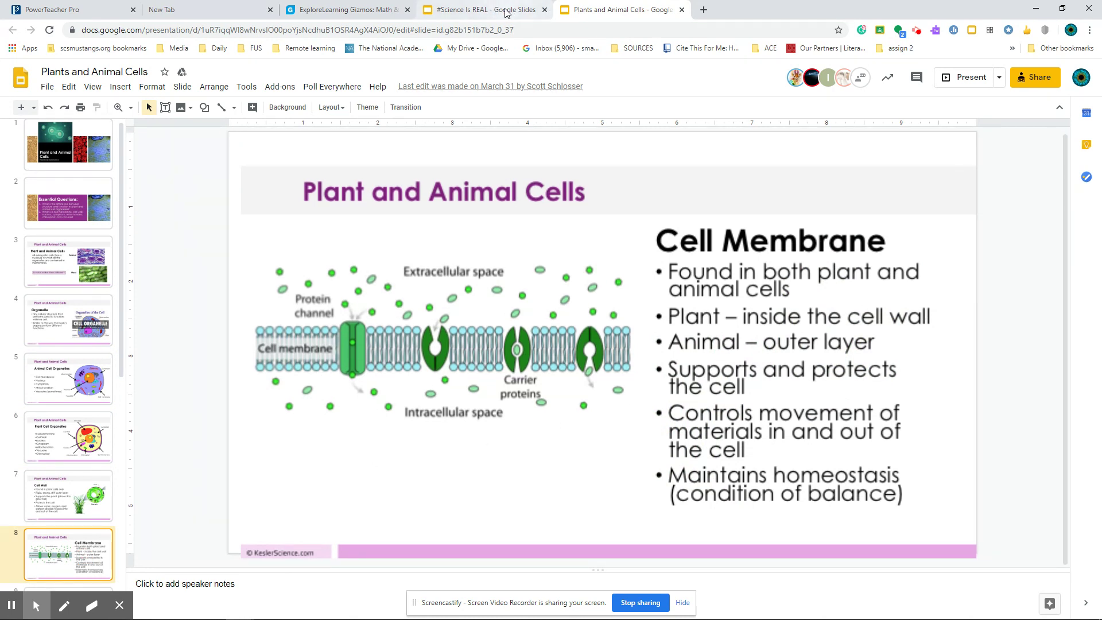
pyautogui.click(486, 11)
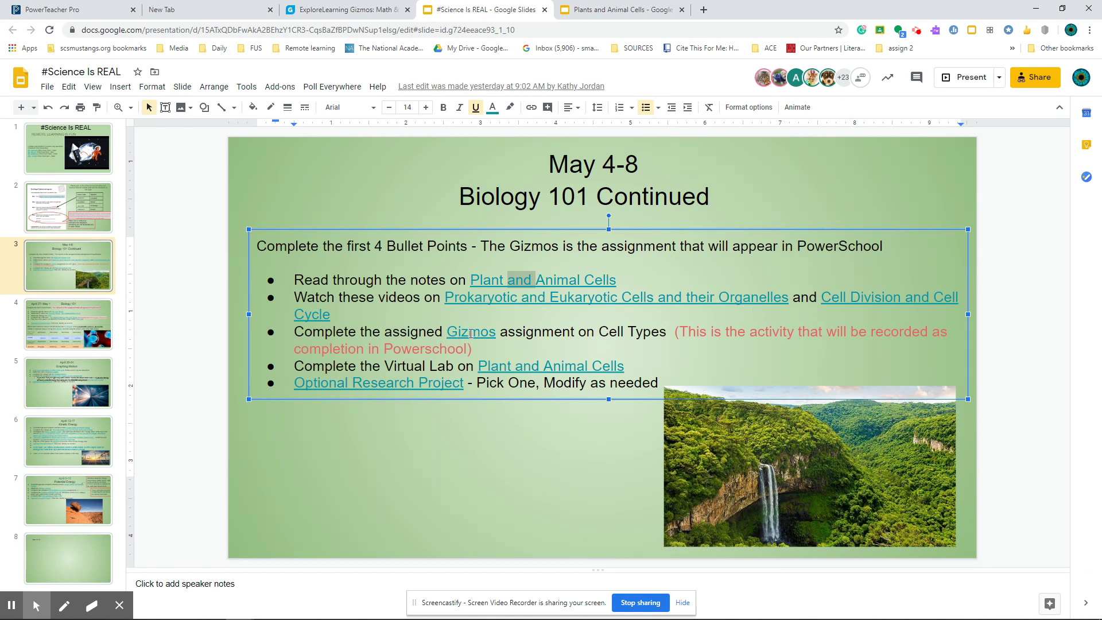
# Preview the Gizmos assignment link, then switch to the ExploreLearning Gizmos home page.
pyautogui.click(471, 334)
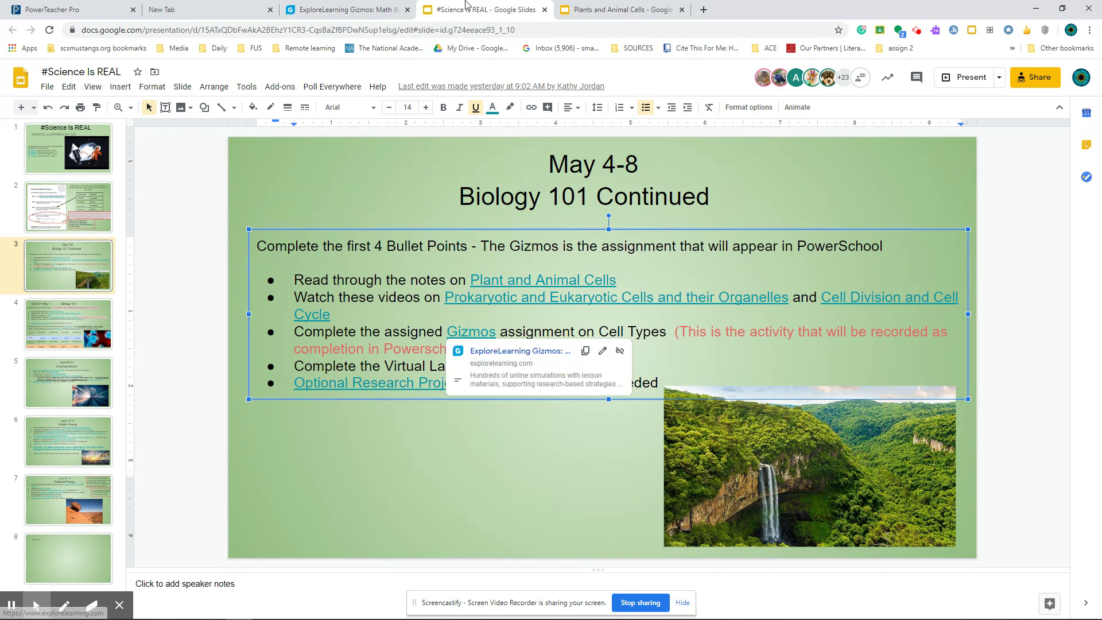
pyautogui.click(361, 17)
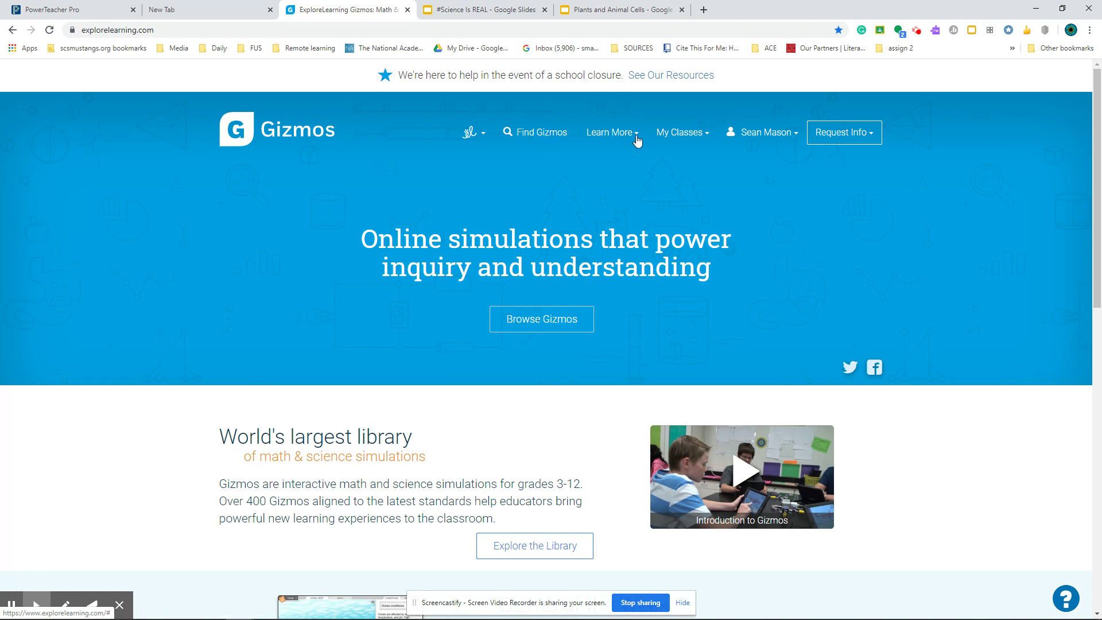
# Choose the Science class from My Classes and launch its Cell Types Gizmo.
pyautogui.click(680, 135)
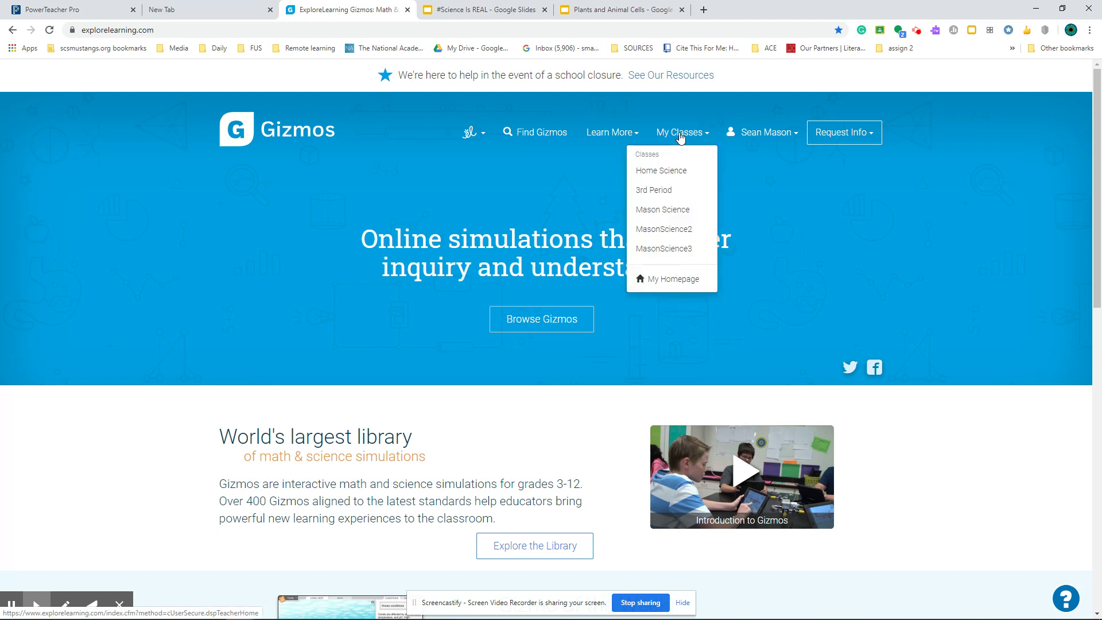
pyautogui.click(663, 210)
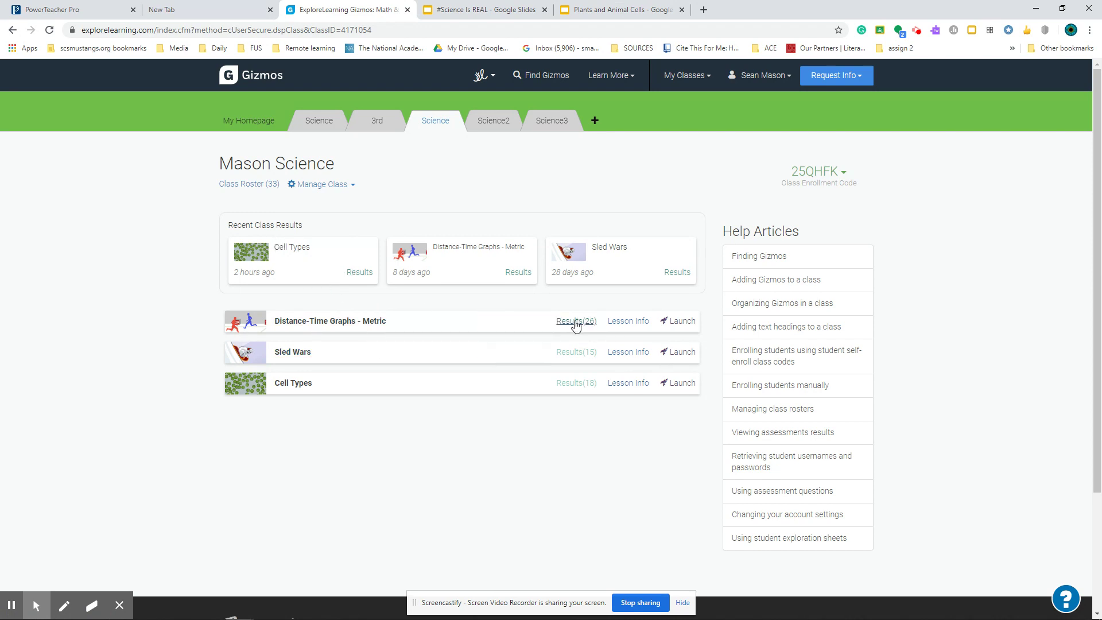
pyautogui.click(681, 385)
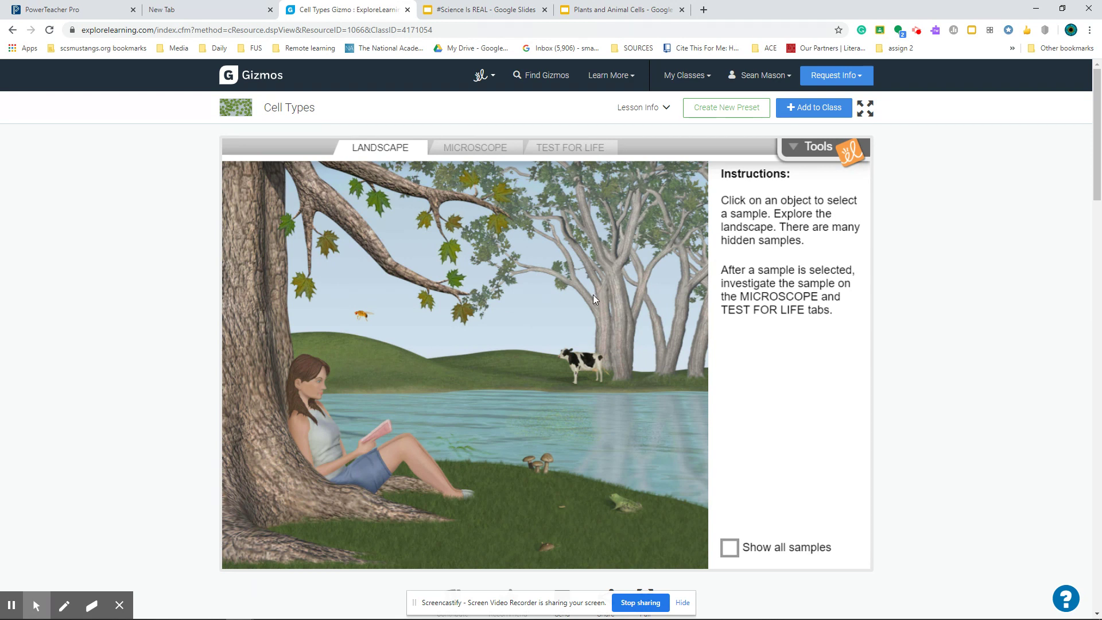
# Read the Lesson Info, then turn on Show all samples to label Maple leaf, Neuron, E. coli and others.
pyautogui.scroll(-2, 594, 294)
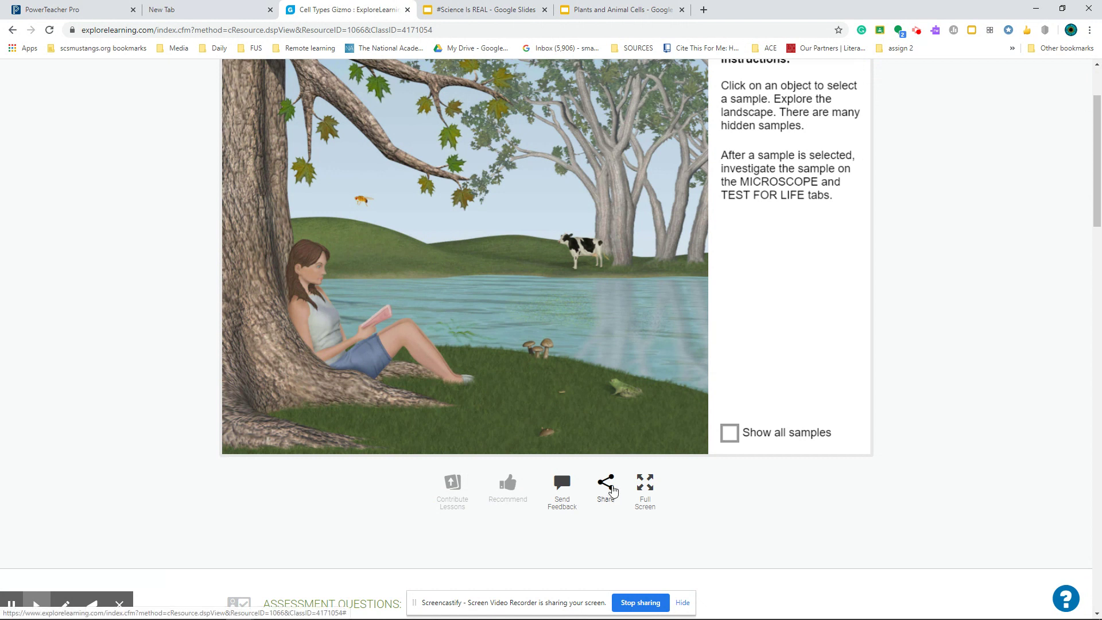
pyautogui.scroll(2, 643, 265)
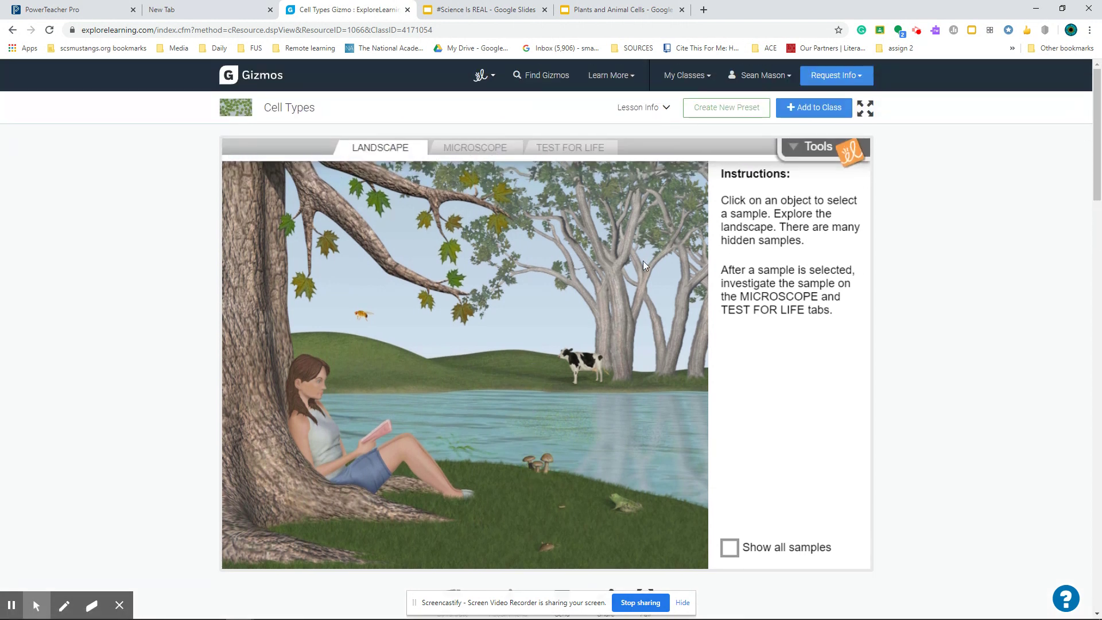
pyautogui.click(654, 109)
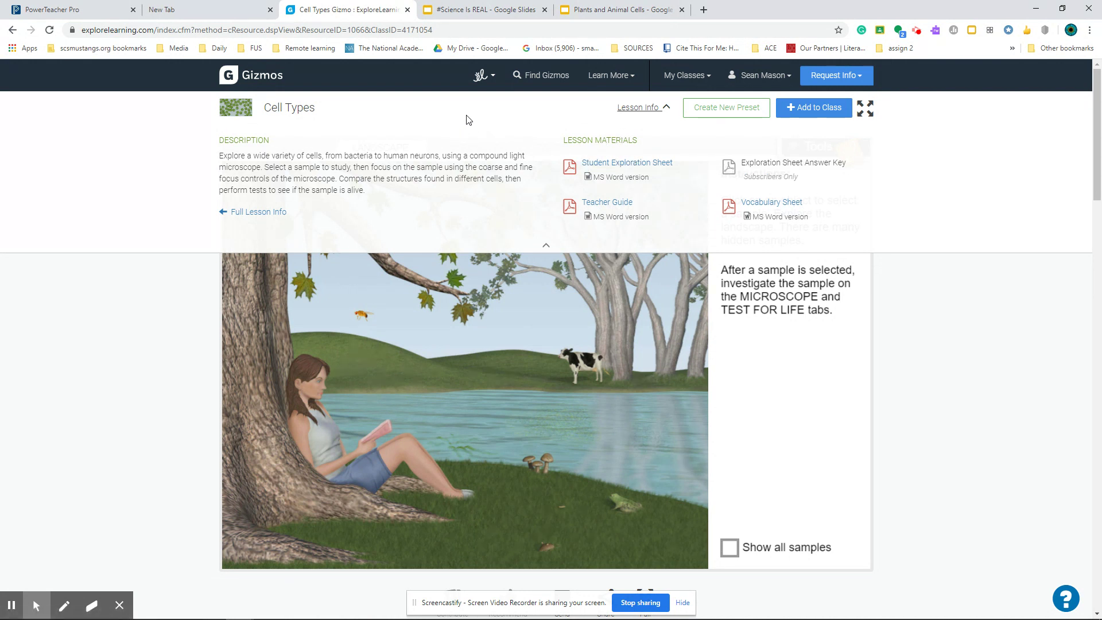
pyautogui.click(502, 121)
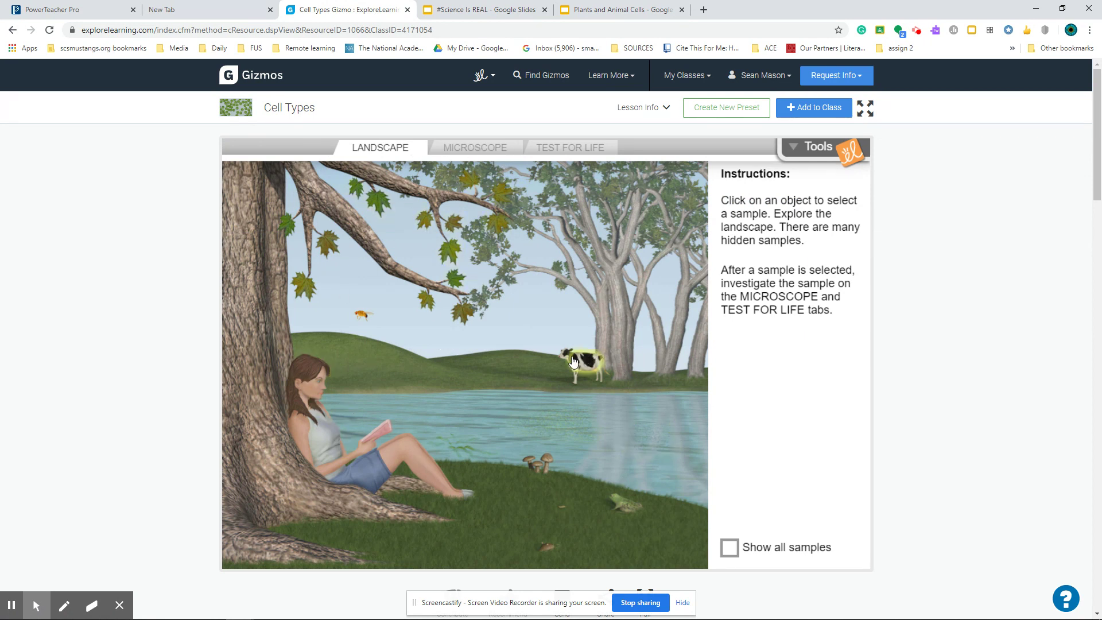
pyautogui.click(730, 546)
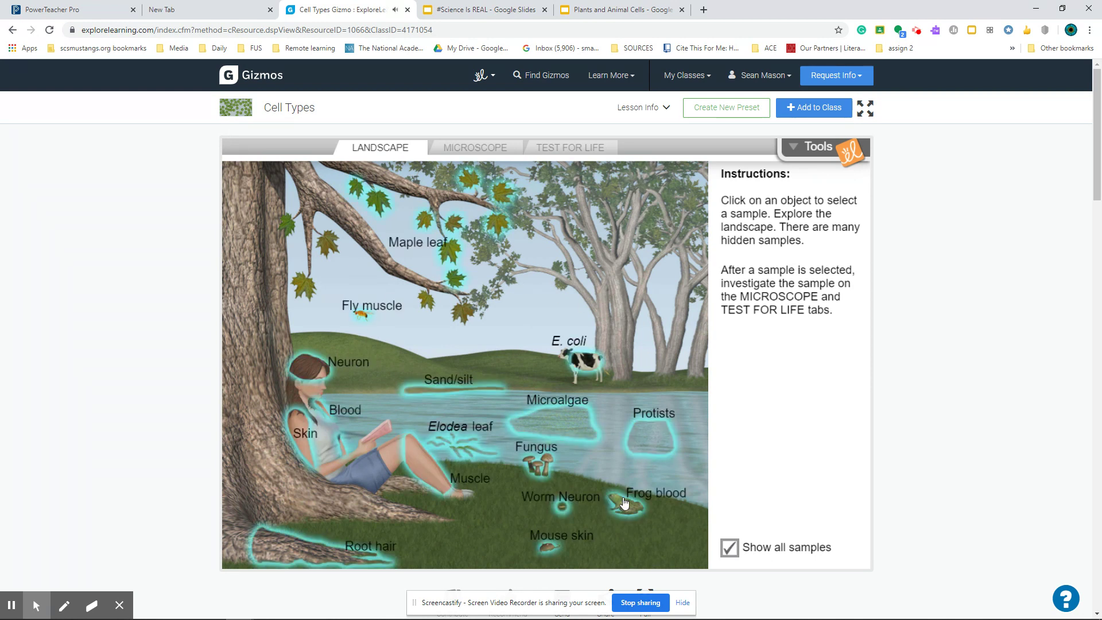
# Look over the Assessment Questions, then select the Skin sample on the girl's arm.
pyautogui.scroll(-5, 681, 376)
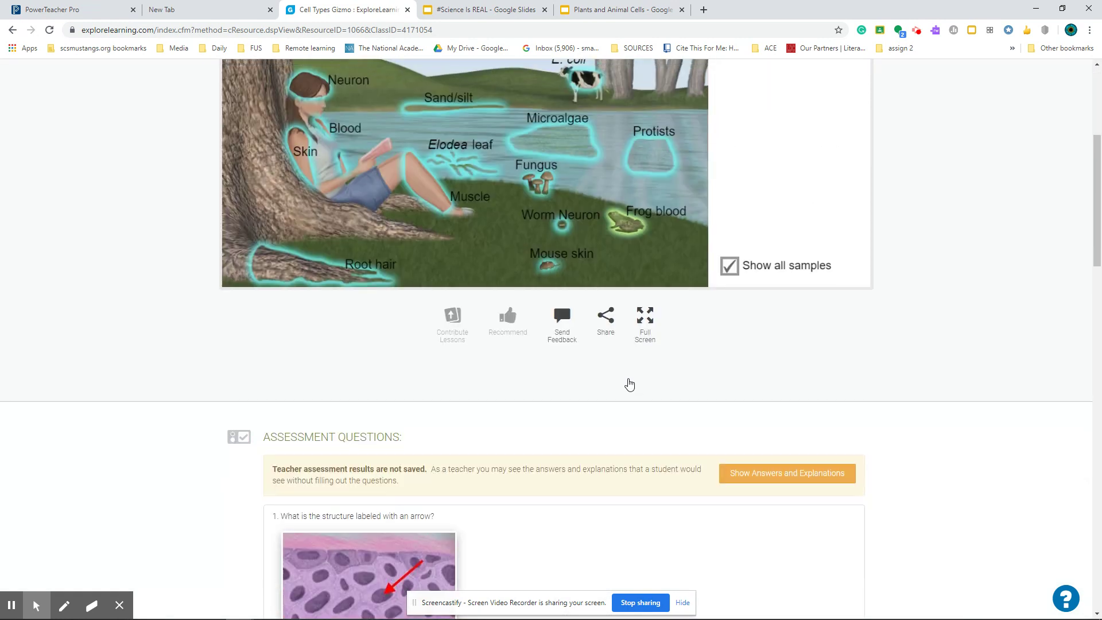
pyautogui.scroll(-18, 630, 385)
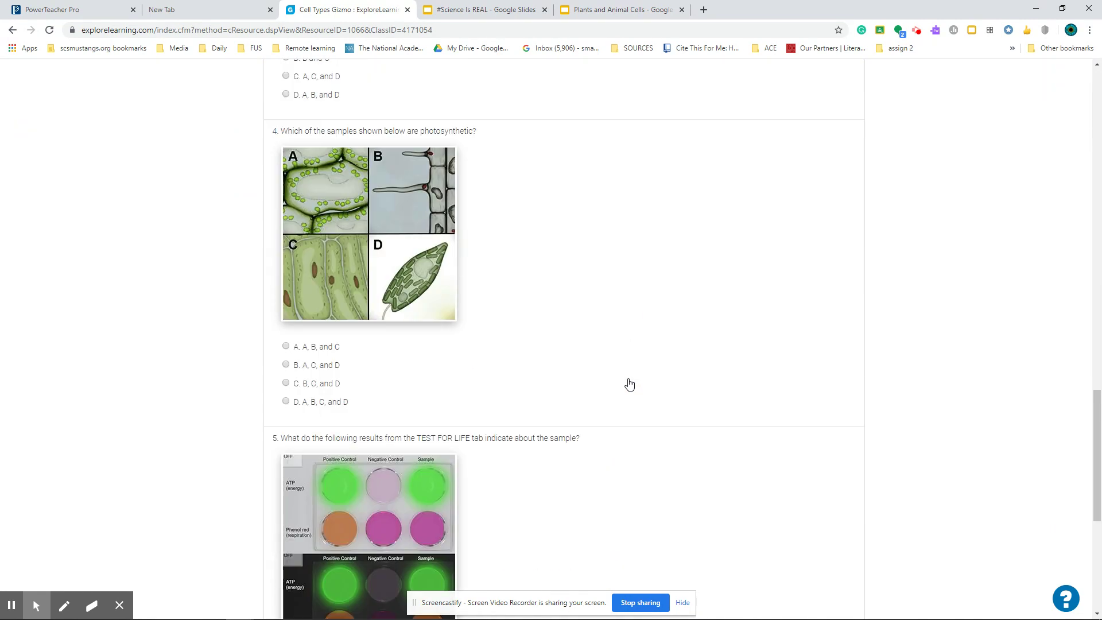
pyautogui.scroll(-5, 629, 384)
pyautogui.scroll(13, 630, 384)
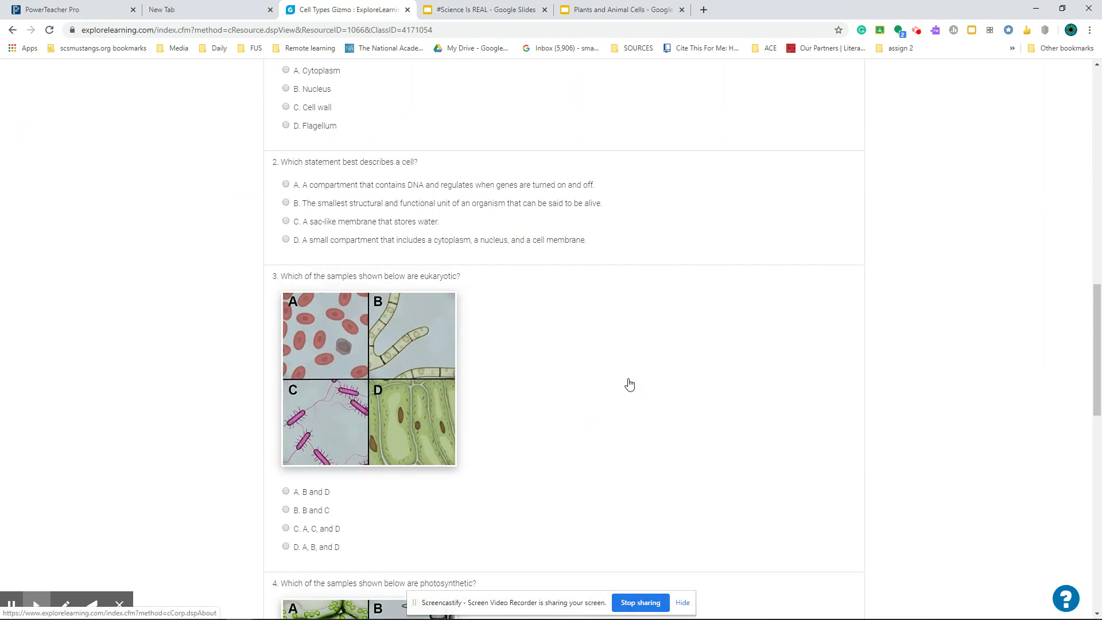
pyautogui.scroll(-1, 629, 385)
pyautogui.scroll(8, 630, 384)
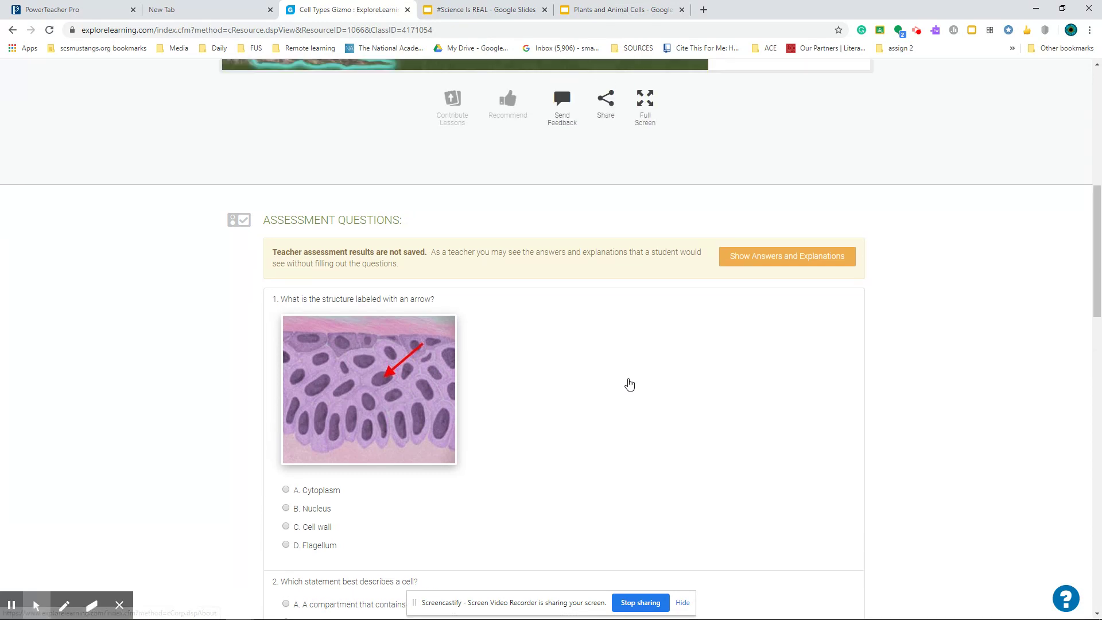
pyautogui.scroll(3, 629, 385)
pyautogui.scroll(4, 652, 369)
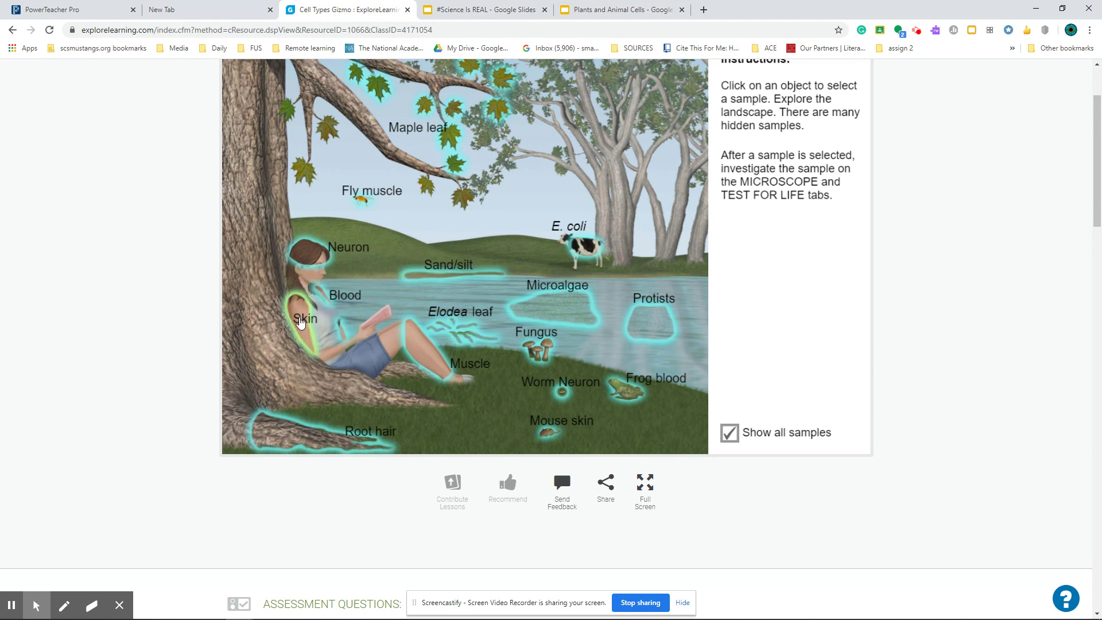
pyautogui.click(300, 320)
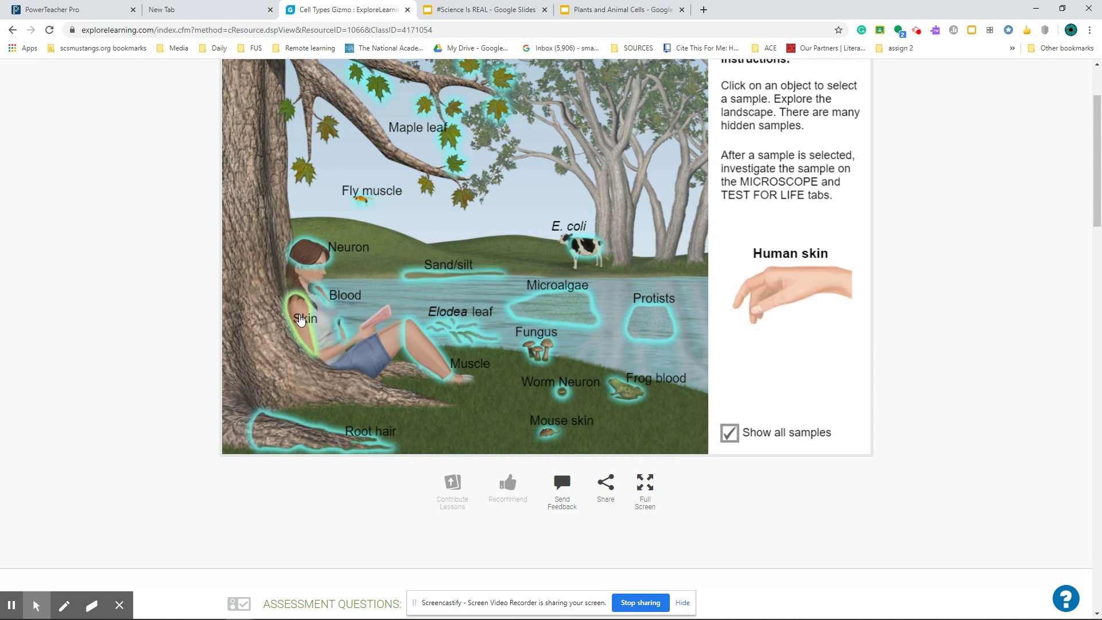
pyautogui.scroll(2, 831, 261)
pyautogui.scroll(1, 831, 262)
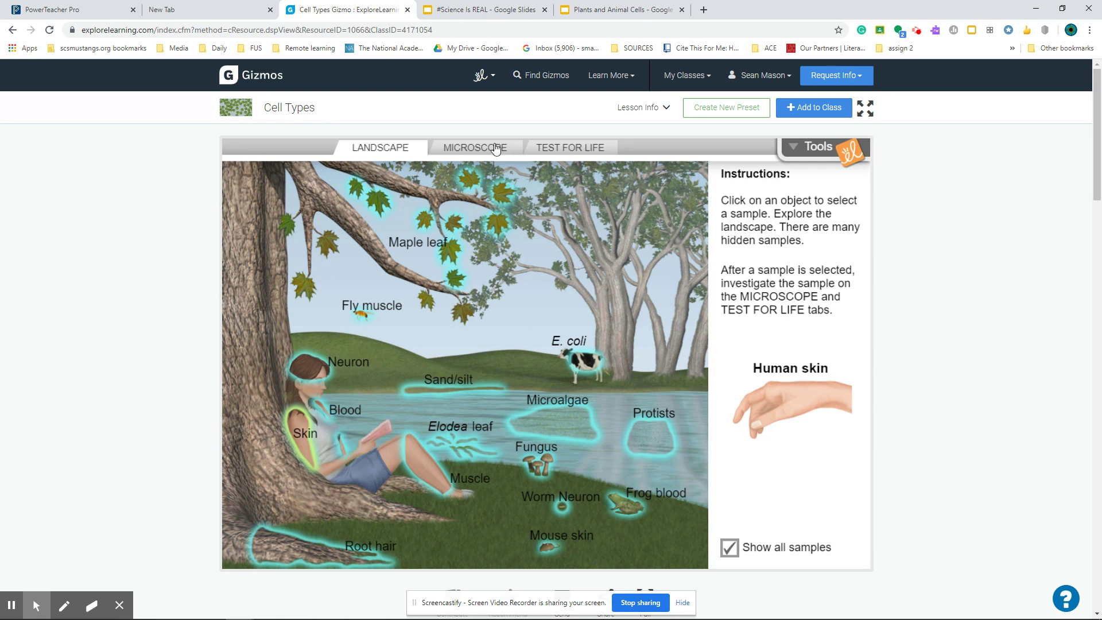
# Show the skin sample under the microscope at 40x, sharpened with the coarse and fine focus.
pyautogui.click(465, 148)
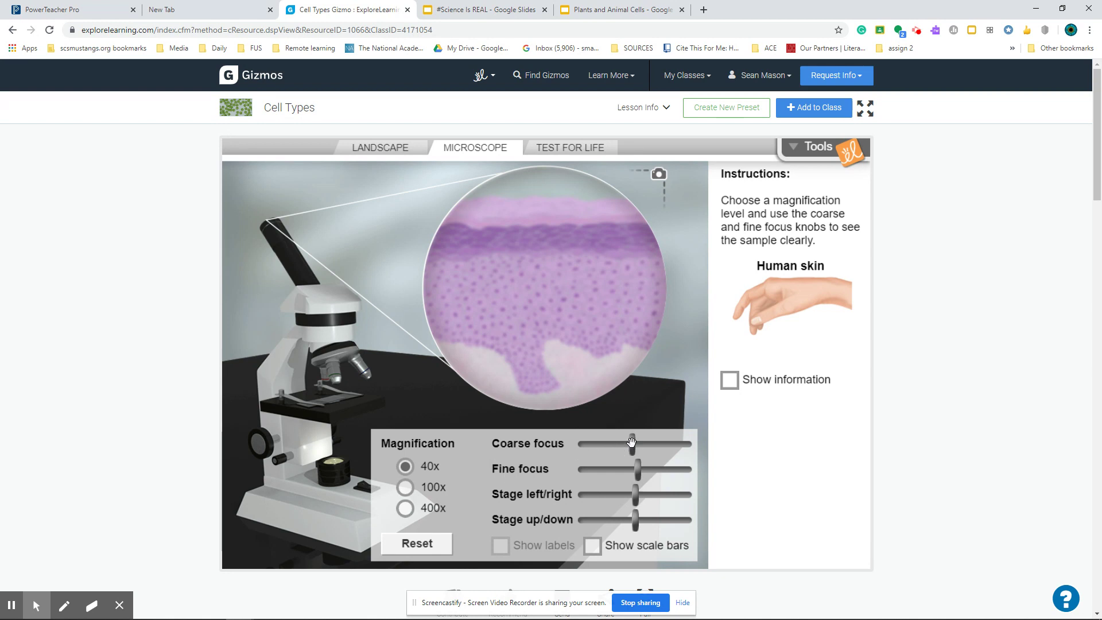
pyautogui.moveTo(631, 442)
pyautogui.mouseDown()
pyautogui.moveTo(648, 443)
pyautogui.moveTo(600, 446)
pyautogui.moveTo(641, 446)
pyautogui.mouseUp()
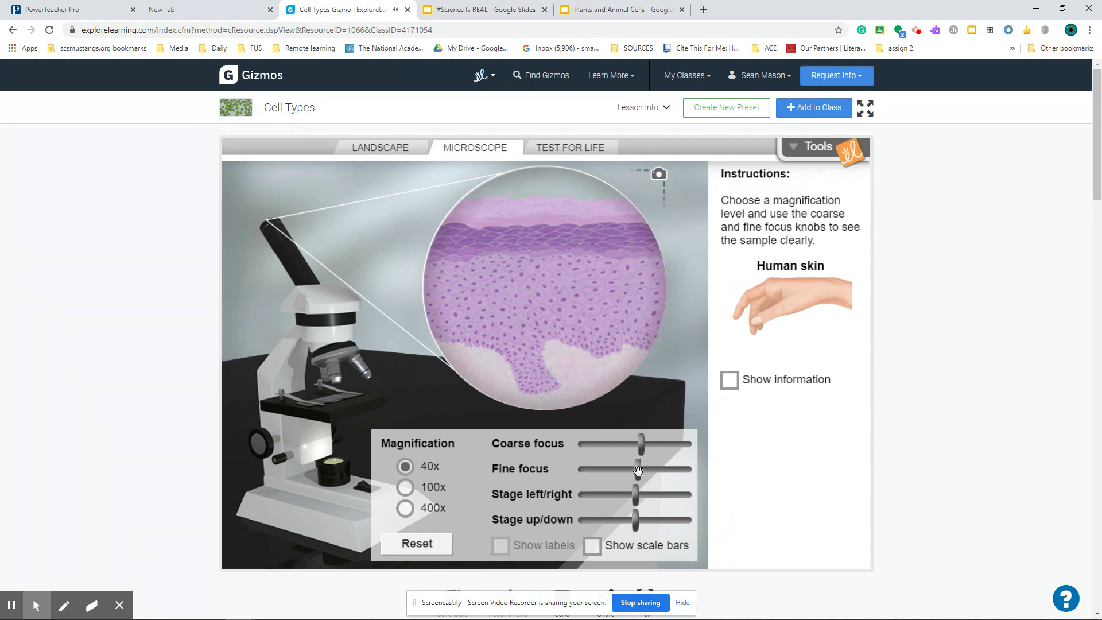
pyautogui.moveTo(639, 468); pyautogui.dragTo(651, 523)
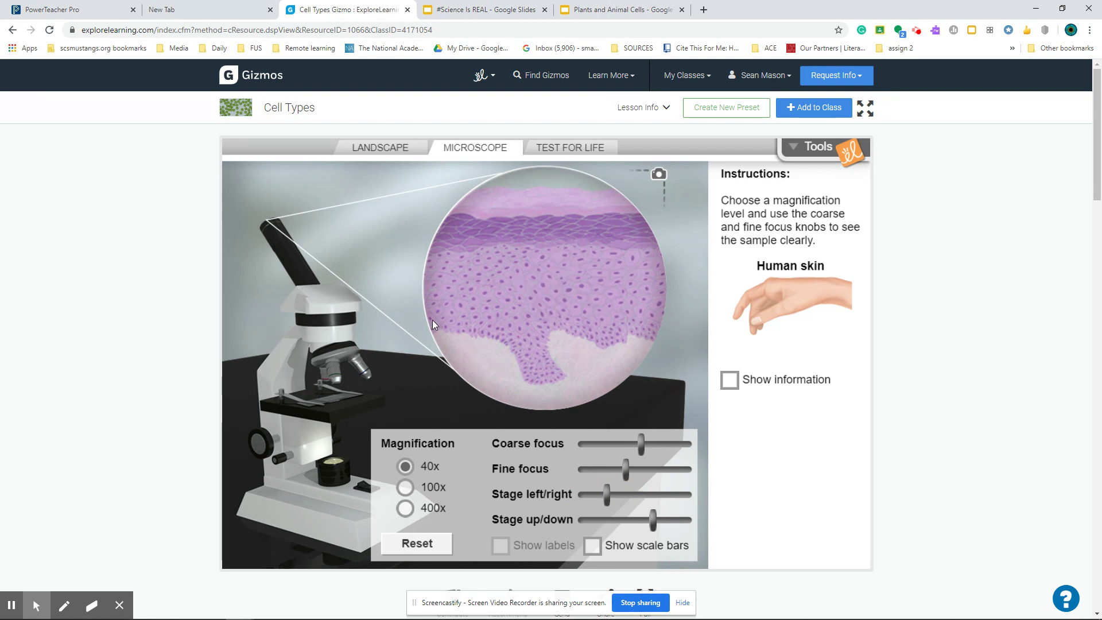
# Magnify the skin cells to 400x with scale bars and Nucleus, Cytoplasm and Cell membrane labels.
pyautogui.click(406, 487)
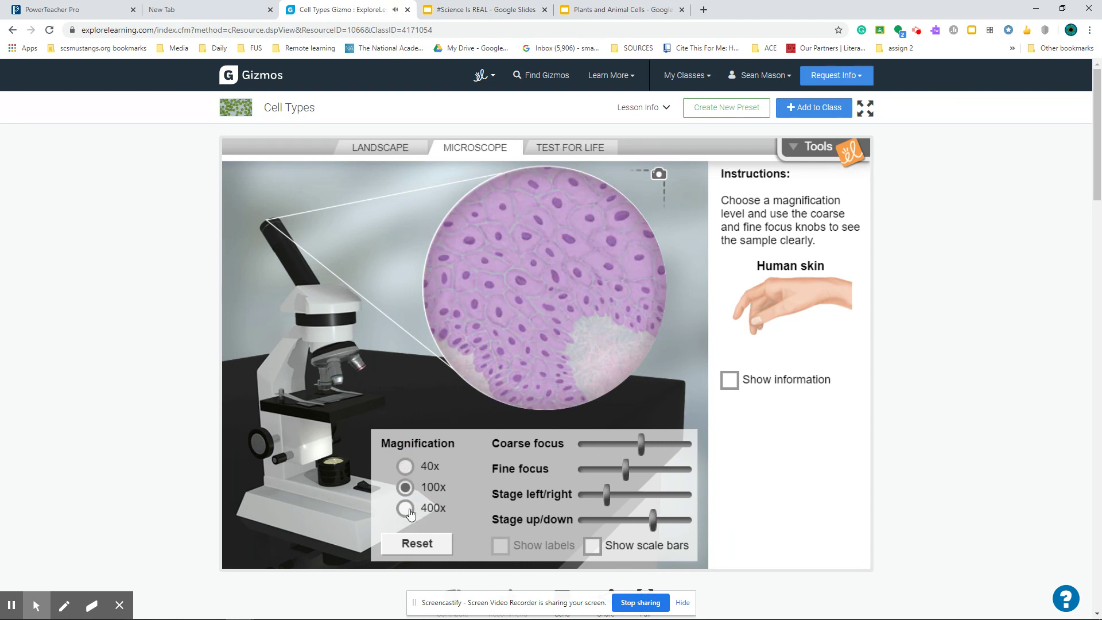
pyautogui.click(408, 510)
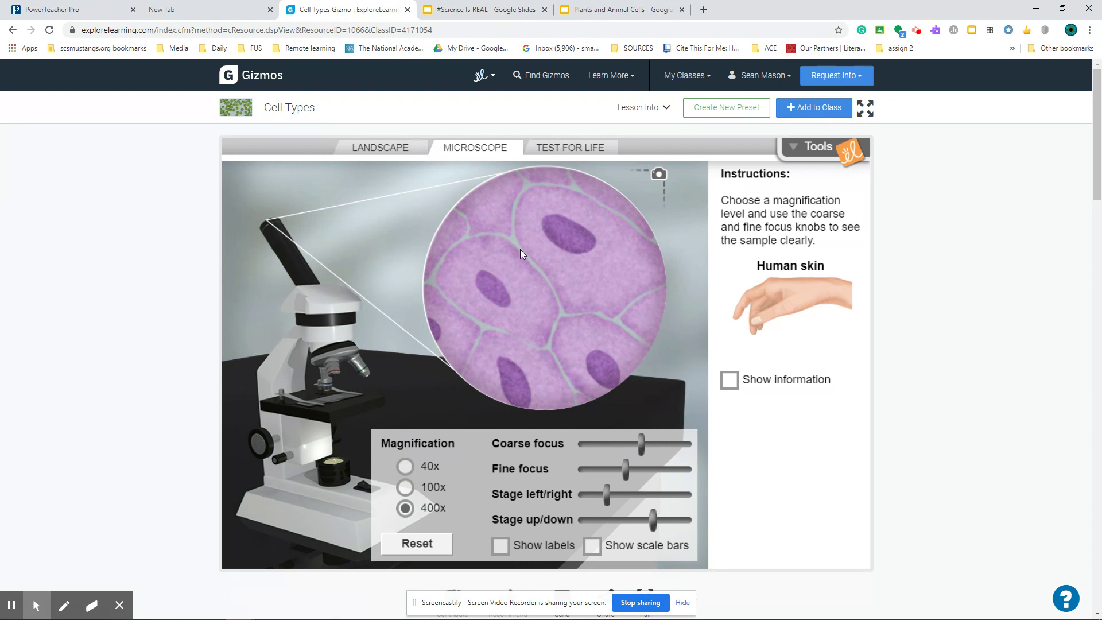
pyautogui.click(593, 548)
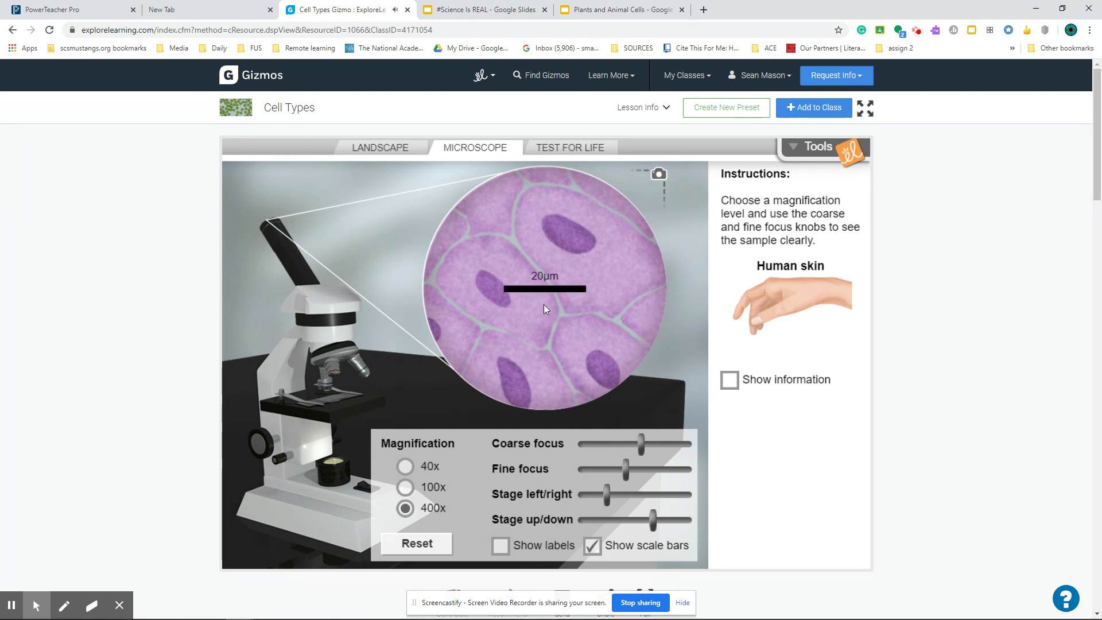
pyautogui.click(502, 552)
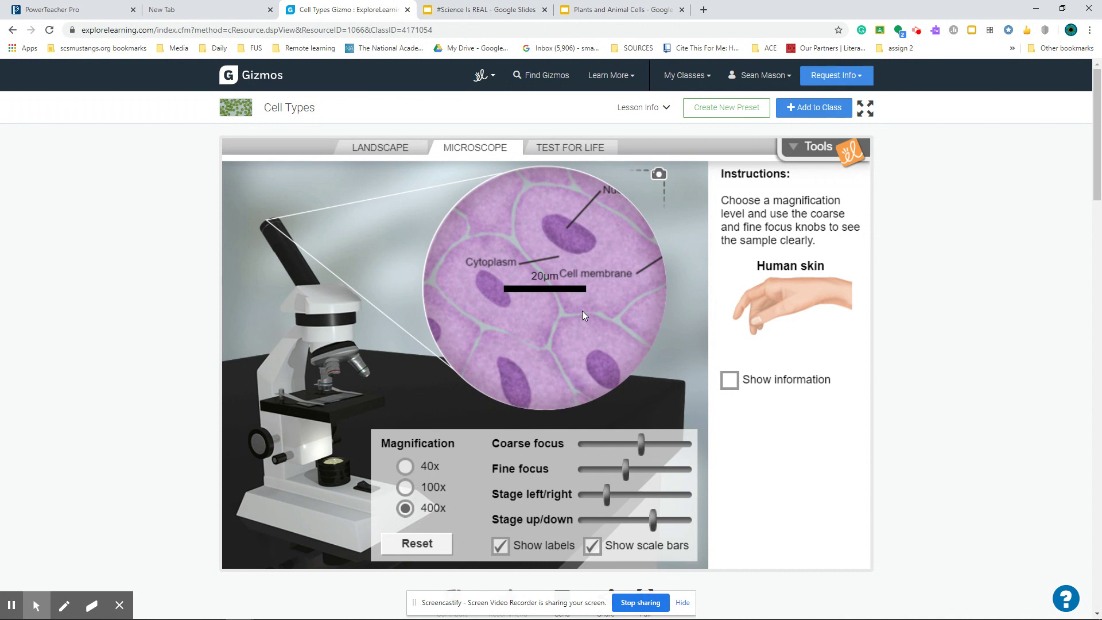
pyautogui.scroll(-1, 582, 311)
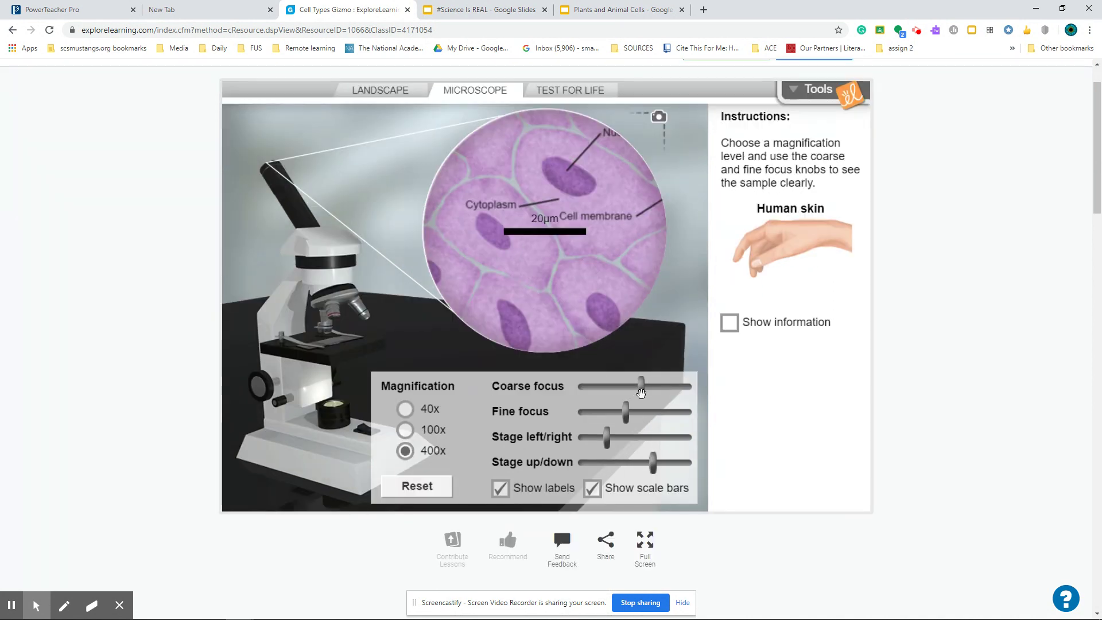
# Recentre the skin cells, hide the scale bar, show the skin cell information, then start the life tests.
pyautogui.moveTo(608, 439); pyautogui.dragTo(618, 463)
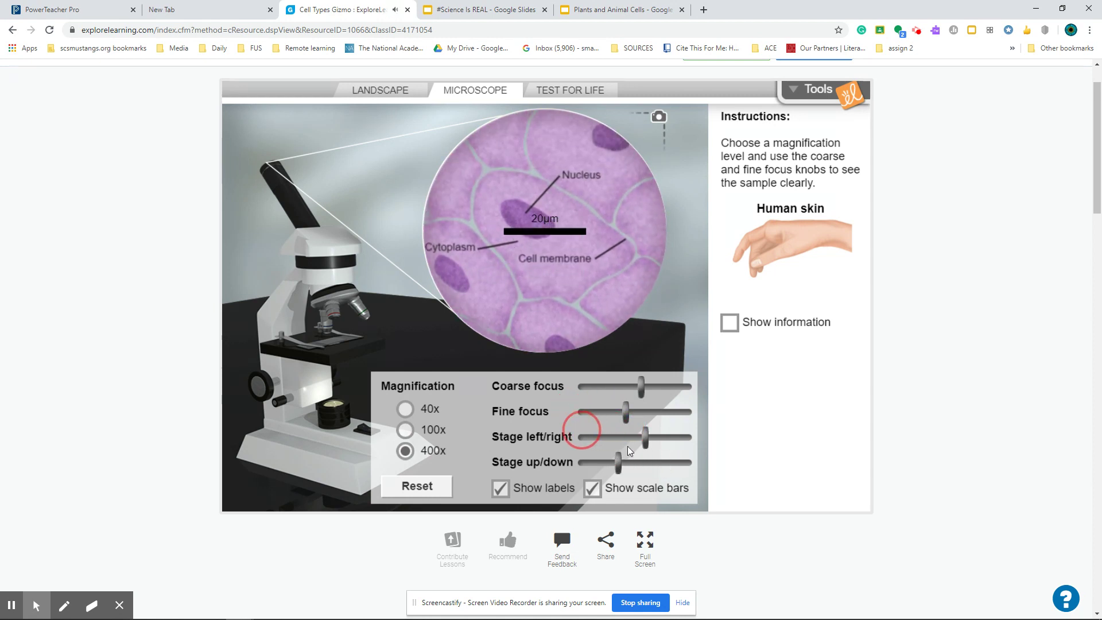
pyautogui.click(590, 490)
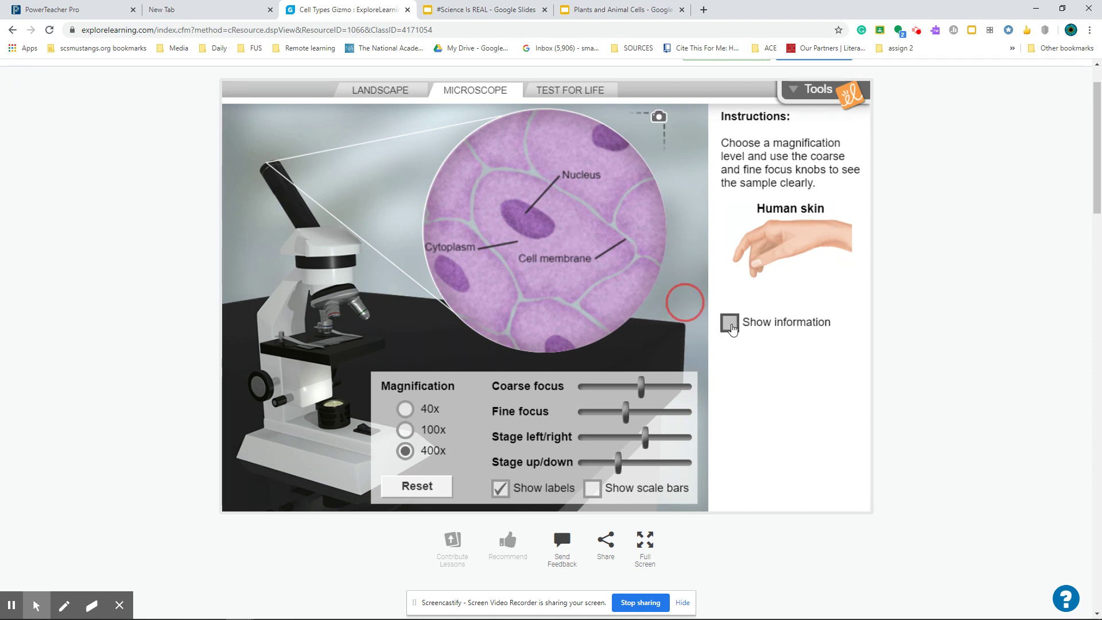
pyautogui.click(728, 322)
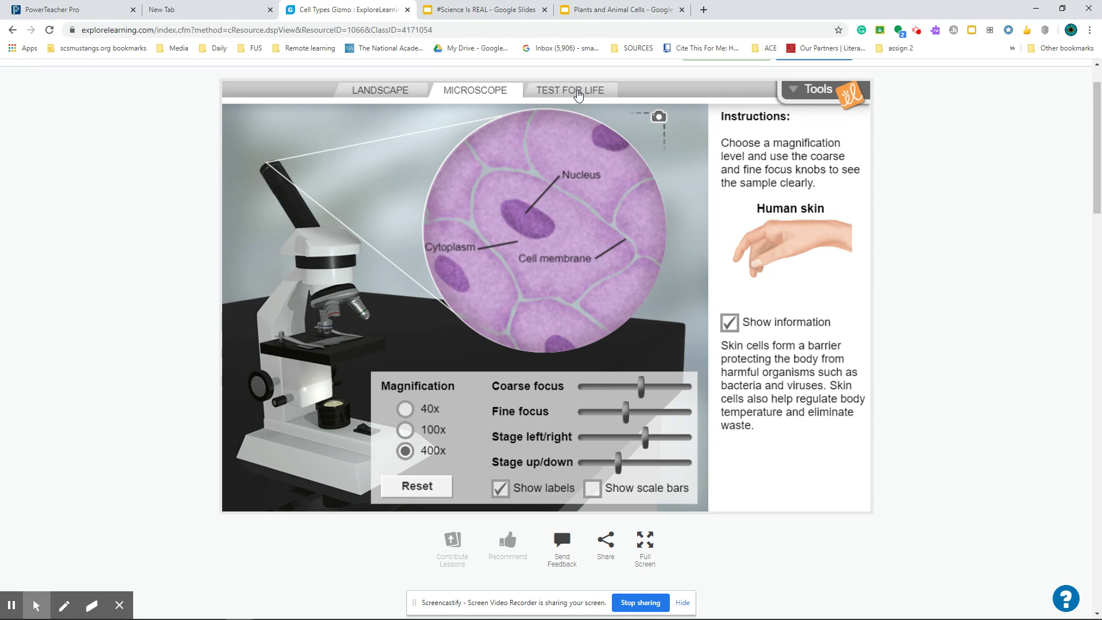
pyautogui.click(577, 96)
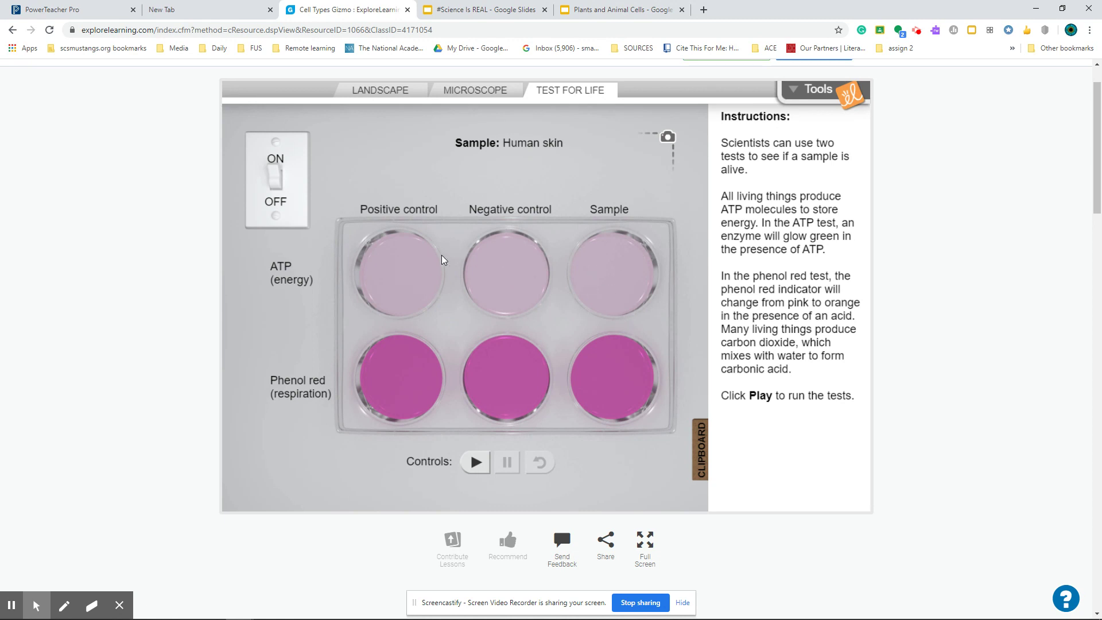
# With the lab light off, run the ATP and phenol red tests on skin (both positive), then reset the plate.
pyautogui.click(274, 167)
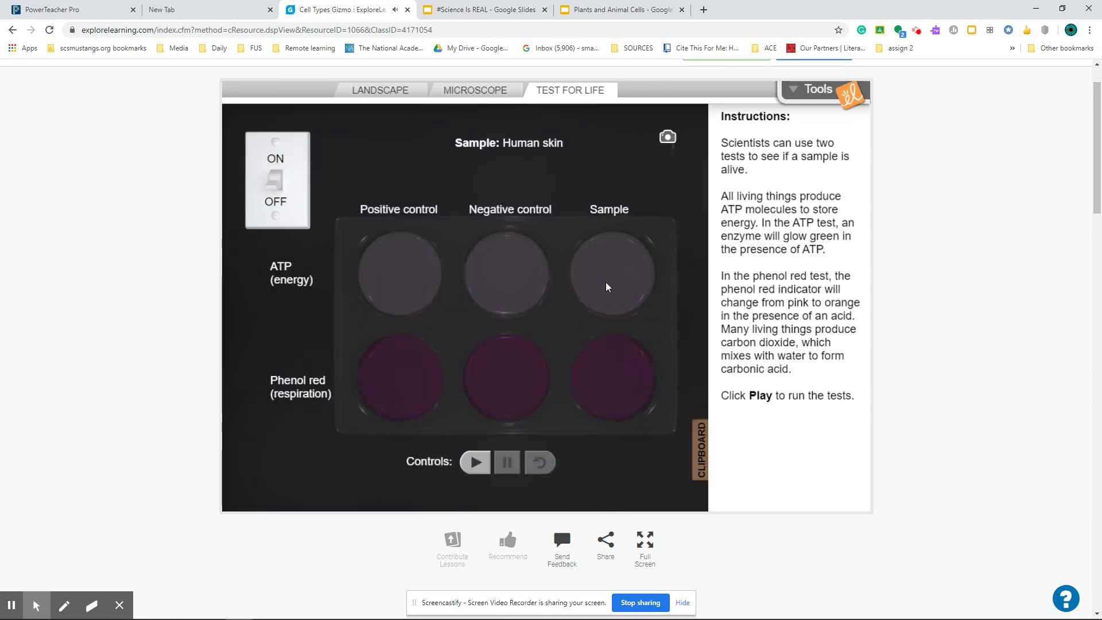
pyautogui.click(274, 172)
pyautogui.click(273, 172)
pyautogui.click(476, 462)
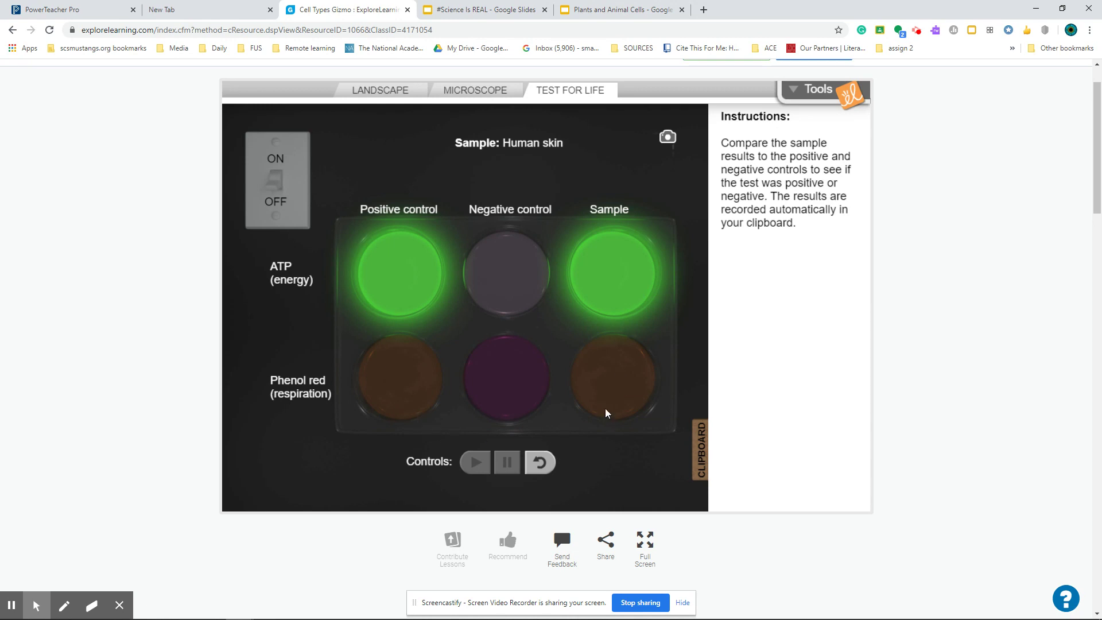
pyautogui.click(543, 462)
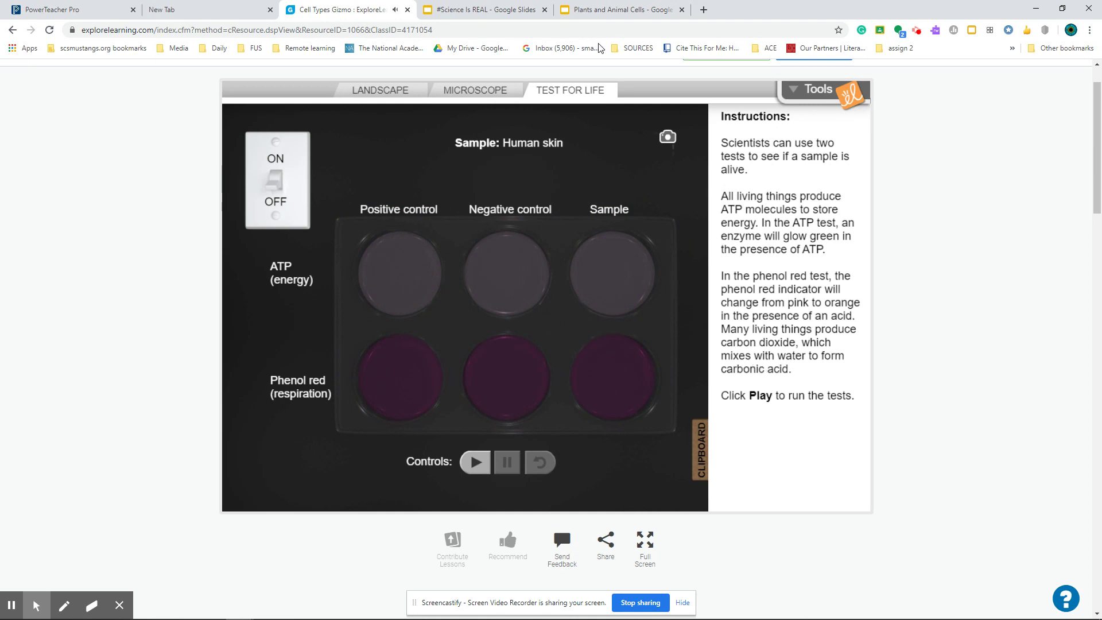
# Check the clipboard showing skin positive for ATP and respiration, then return to the landscape.
pyautogui.scroll(1, 674, 126)
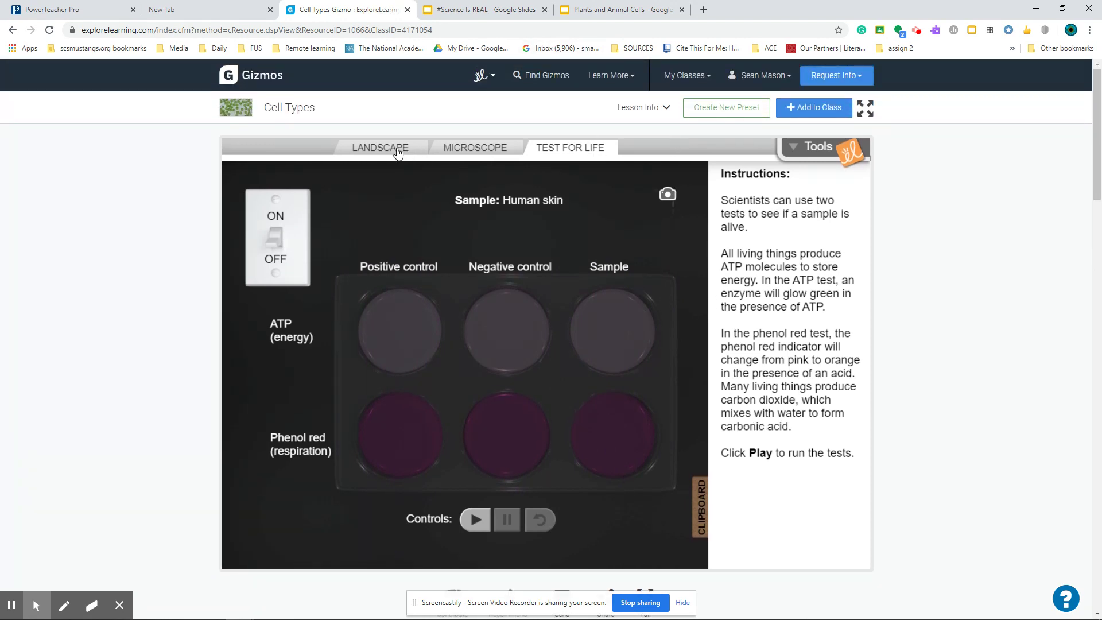
pyautogui.click(705, 512)
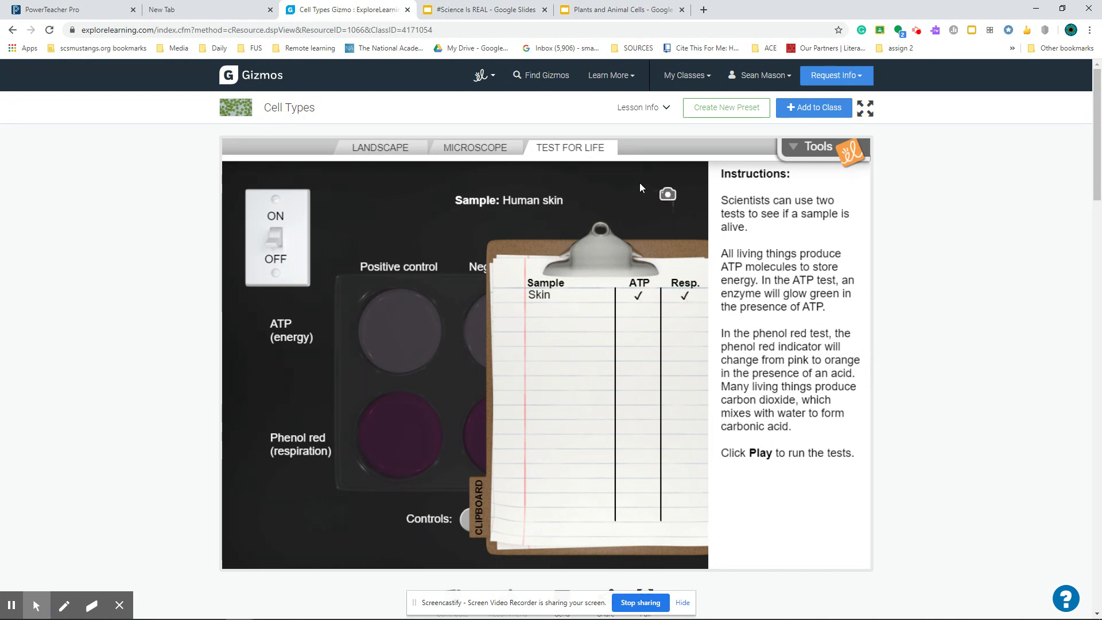
pyautogui.click(380, 147)
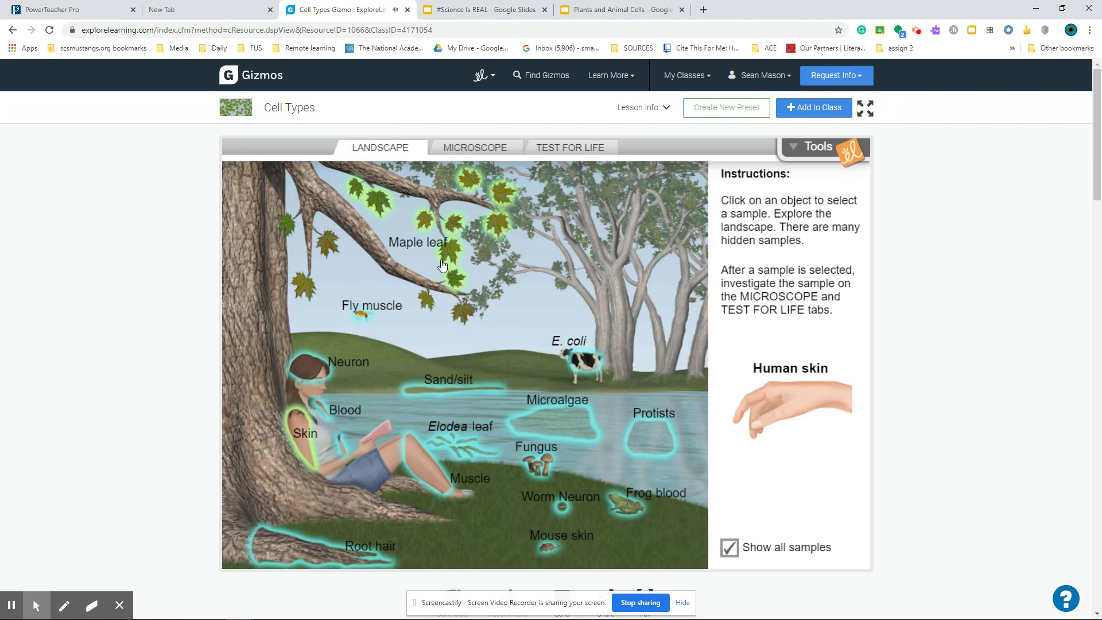
# Pick the Sand/silt sample in the landscape scene.
pyautogui.click(441, 390)
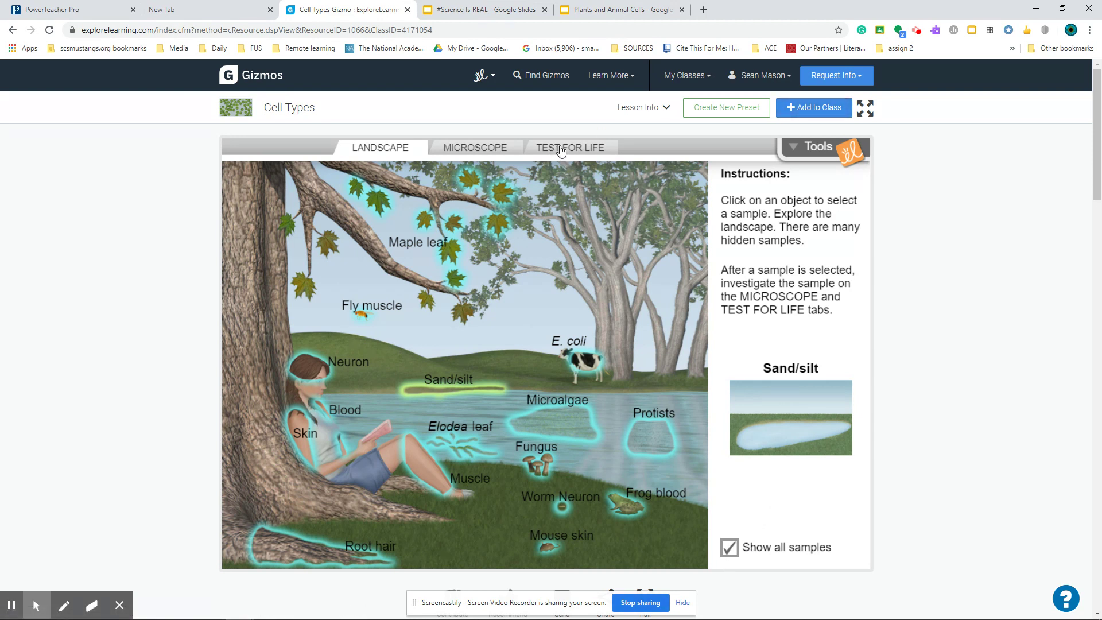
# Focus the sand/silt sample at 400x with labels shown and a 20µm scale bar.
pyautogui.click(479, 148)
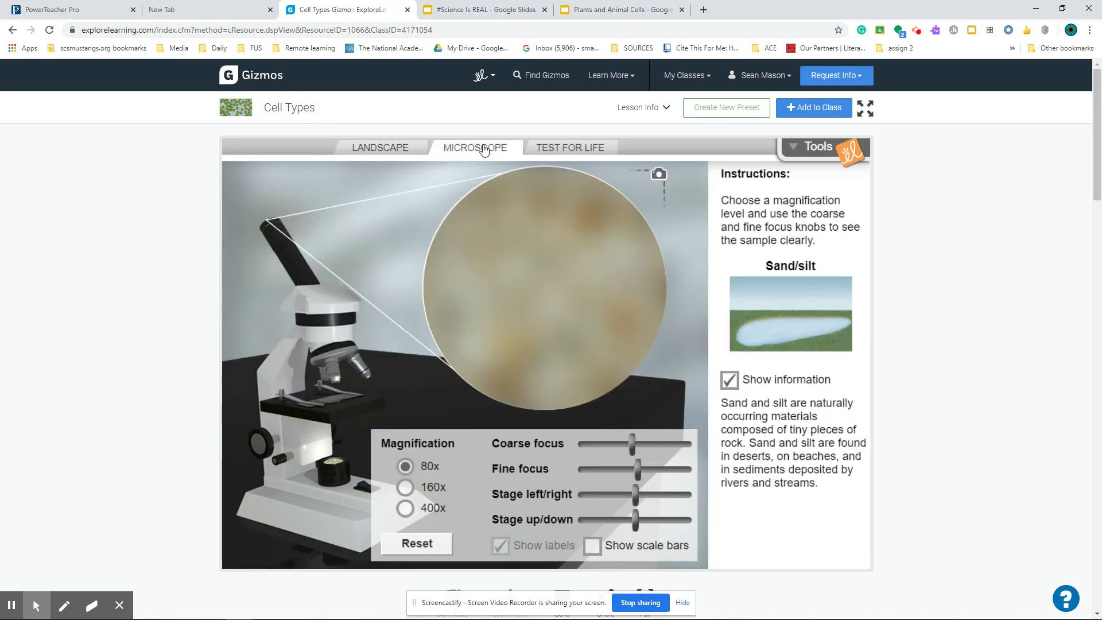
pyautogui.moveTo(633, 444); pyautogui.dragTo(685, 451)
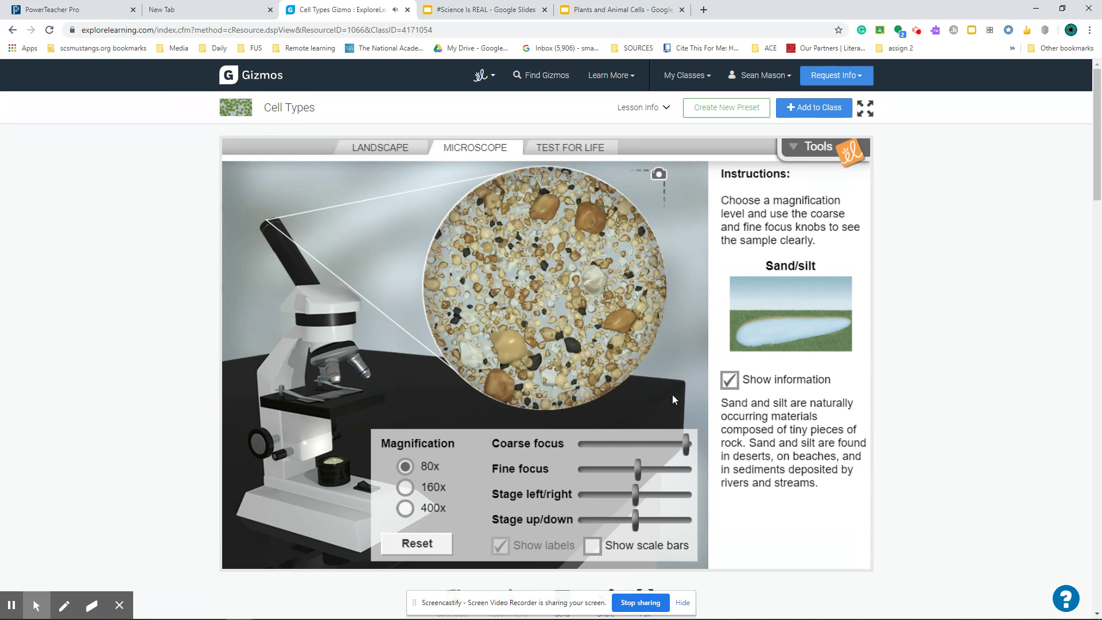
pyautogui.click(405, 509)
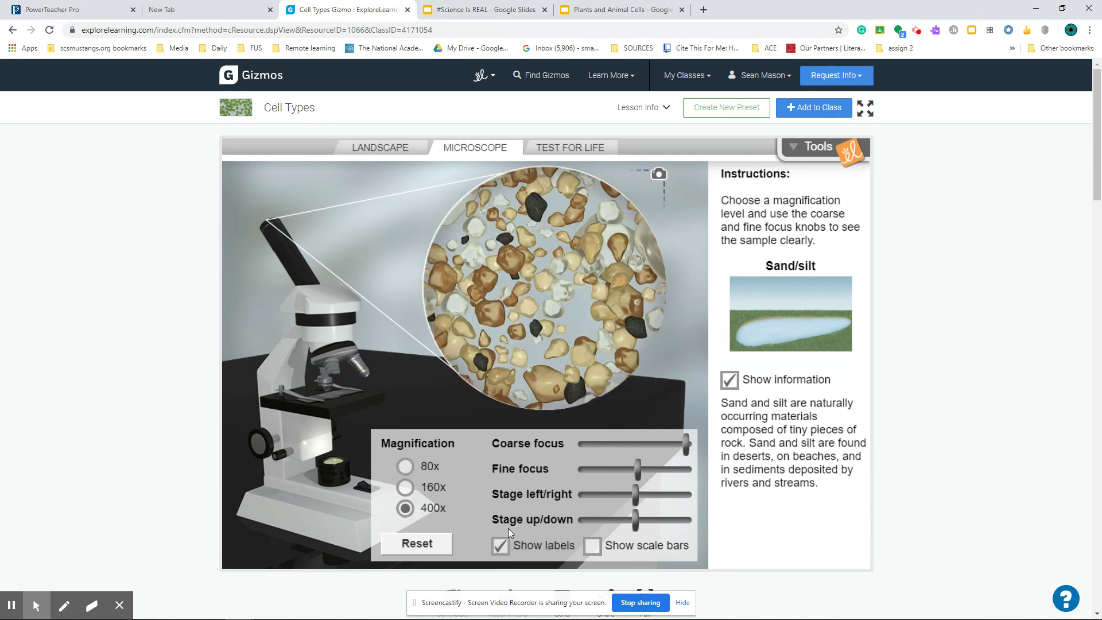
pyautogui.click(503, 551)
pyautogui.click(501, 546)
pyautogui.click(590, 552)
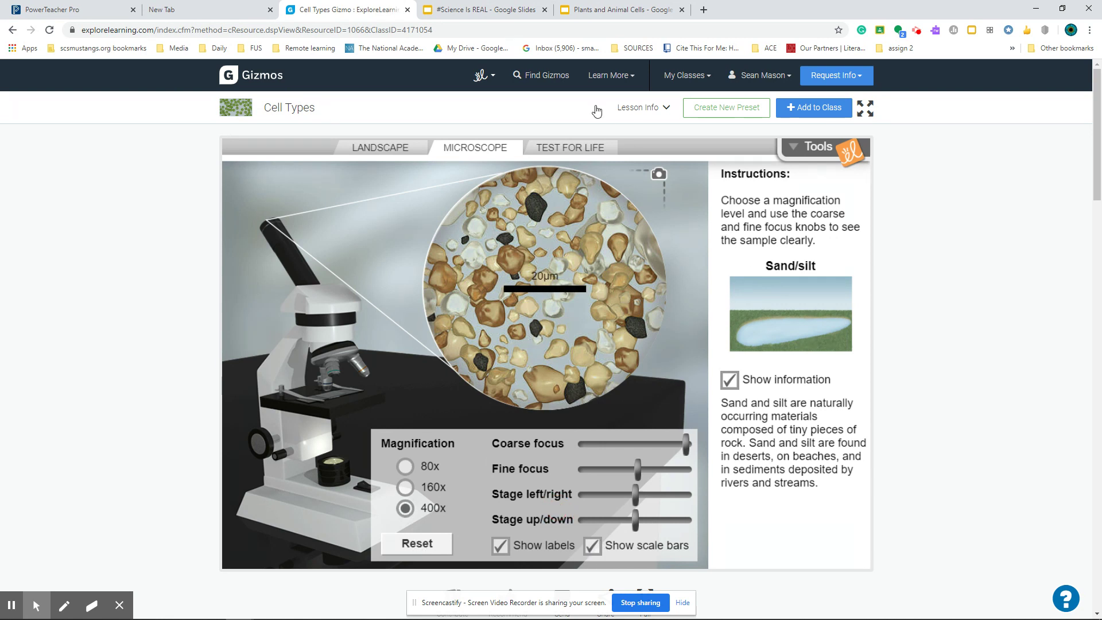
pyautogui.click(570, 150)
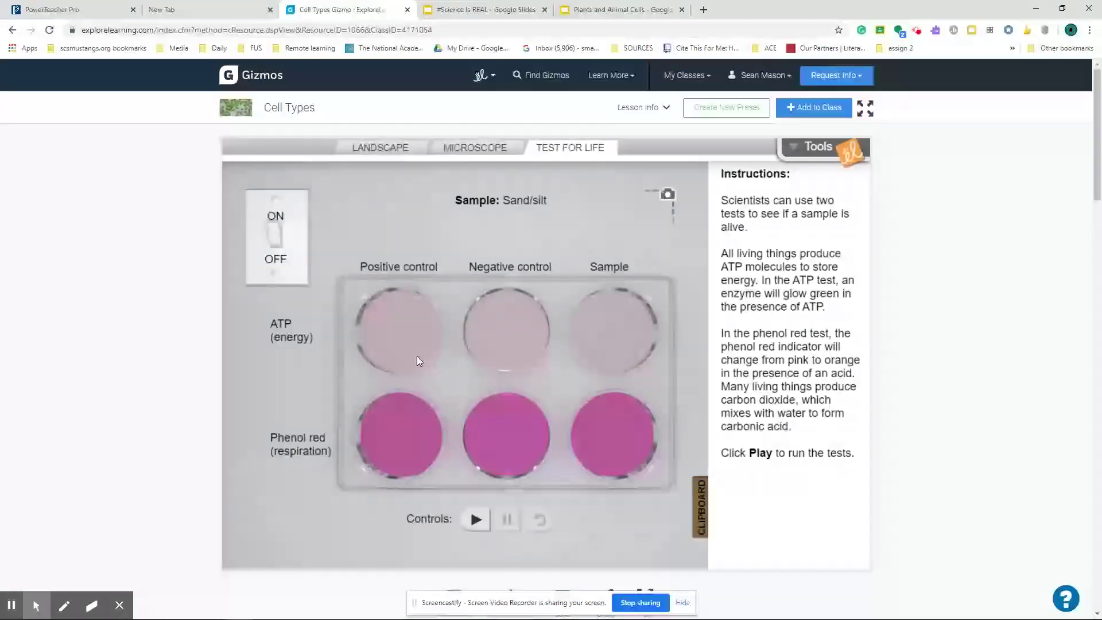
# Test sand/silt in the darkened lab, getting negative ATP and respiration, and confirm the clipboard crosses.
pyautogui.click(277, 231)
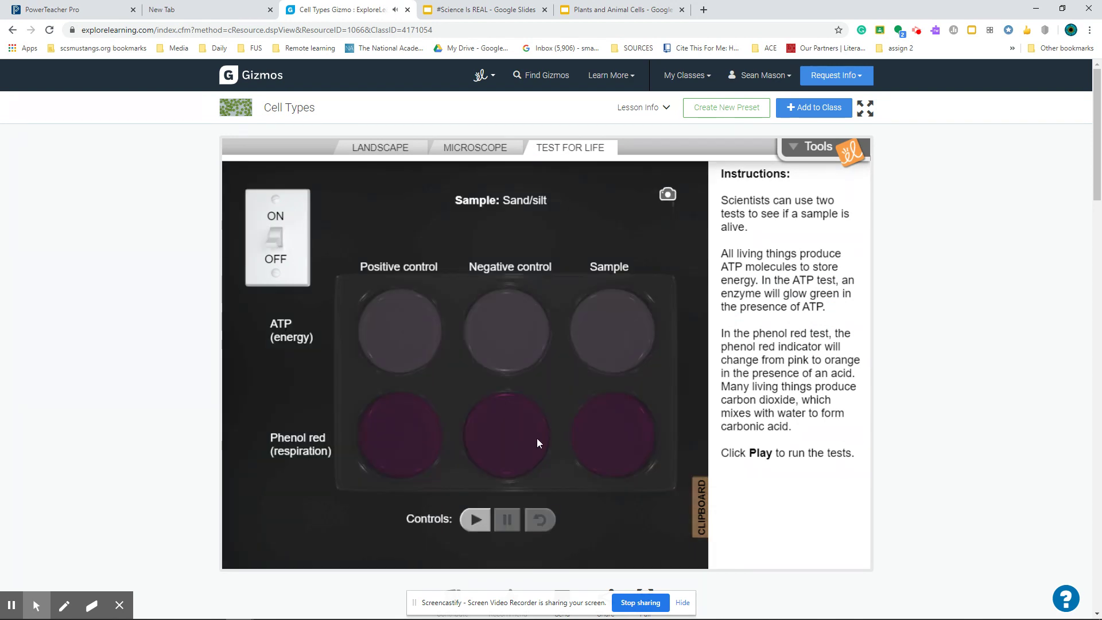
pyautogui.click(475, 519)
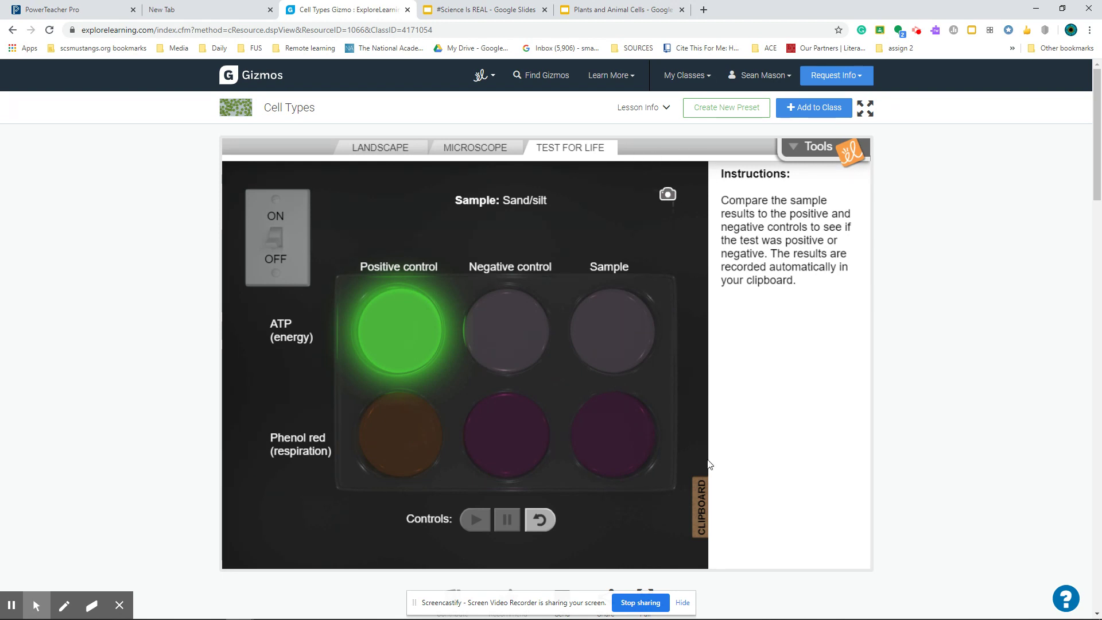
pyautogui.click(699, 512)
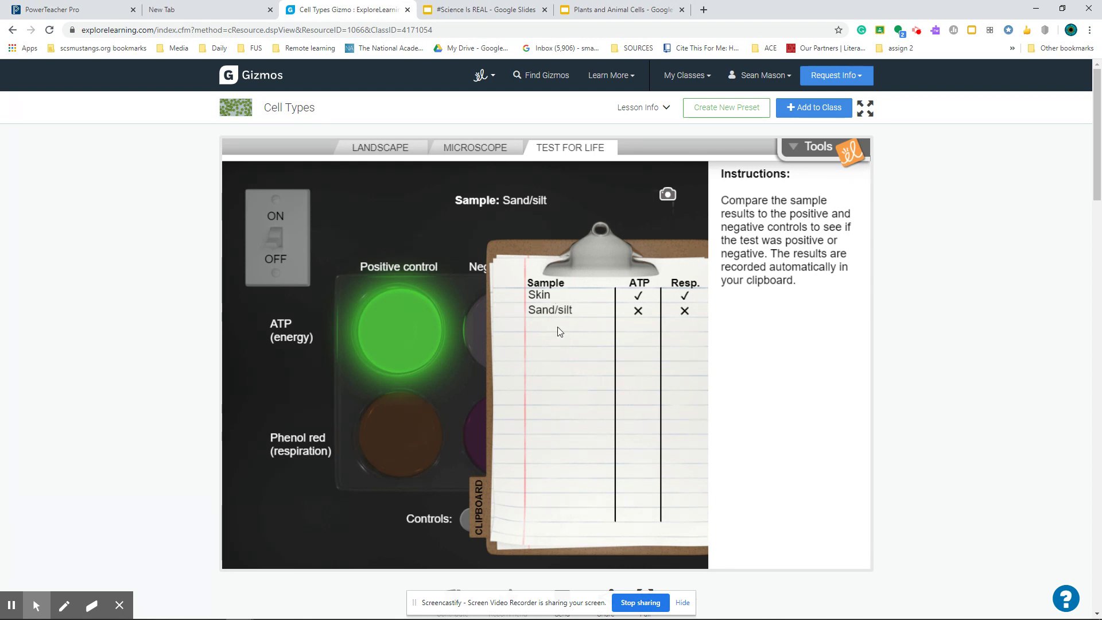
pyautogui.click(378, 149)
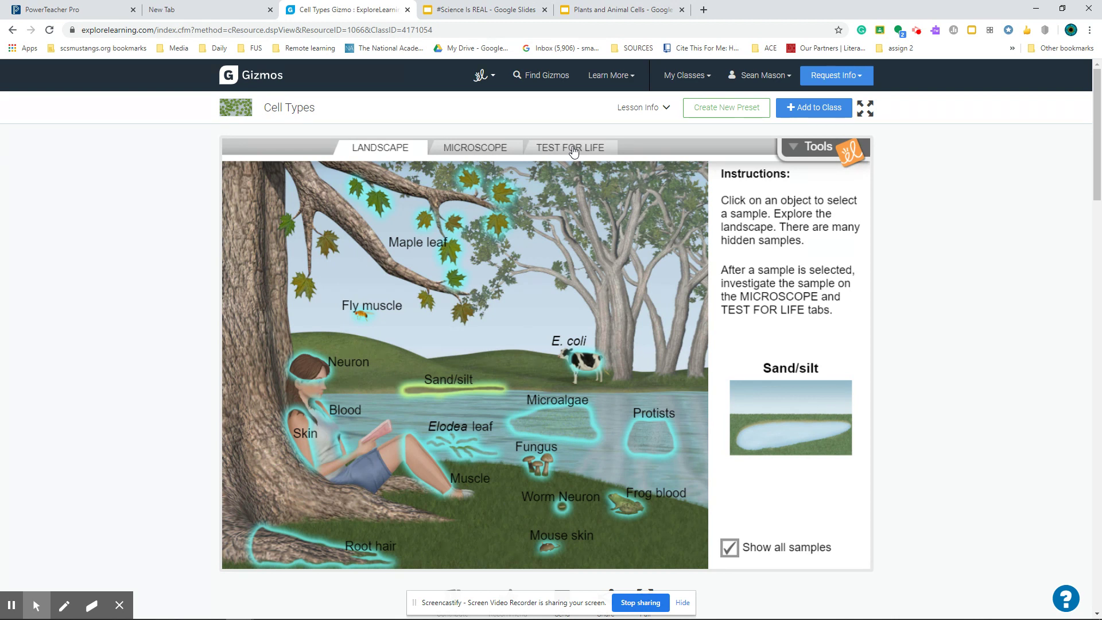
# Reopen the sand/silt sample under the microscope and scroll down the page.
pyautogui.click(481, 150)
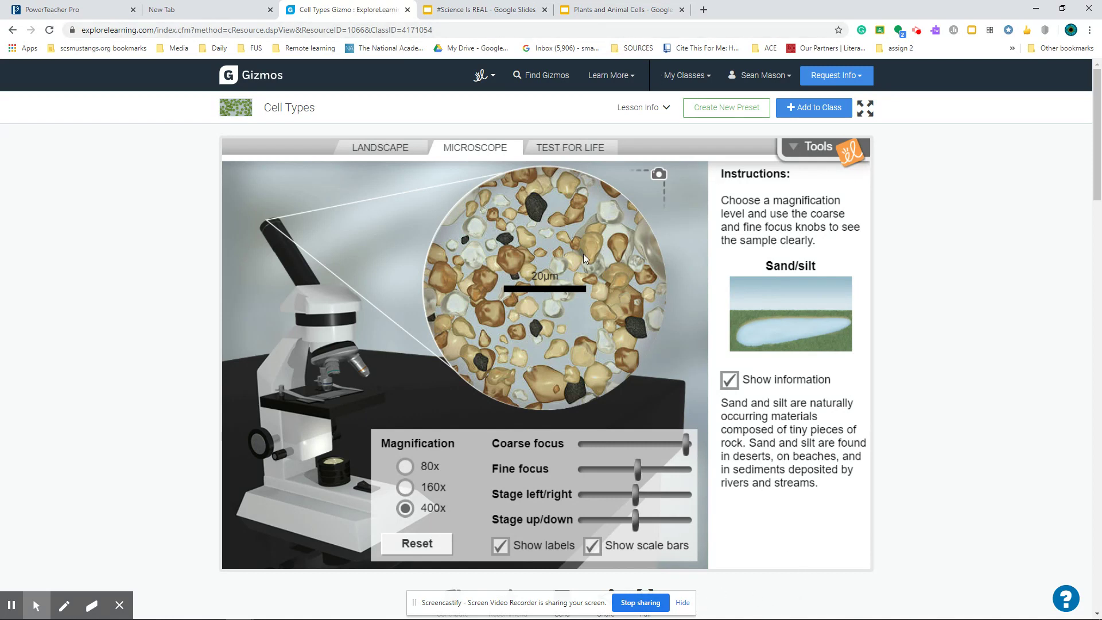
pyautogui.scroll(-10, 584, 254)
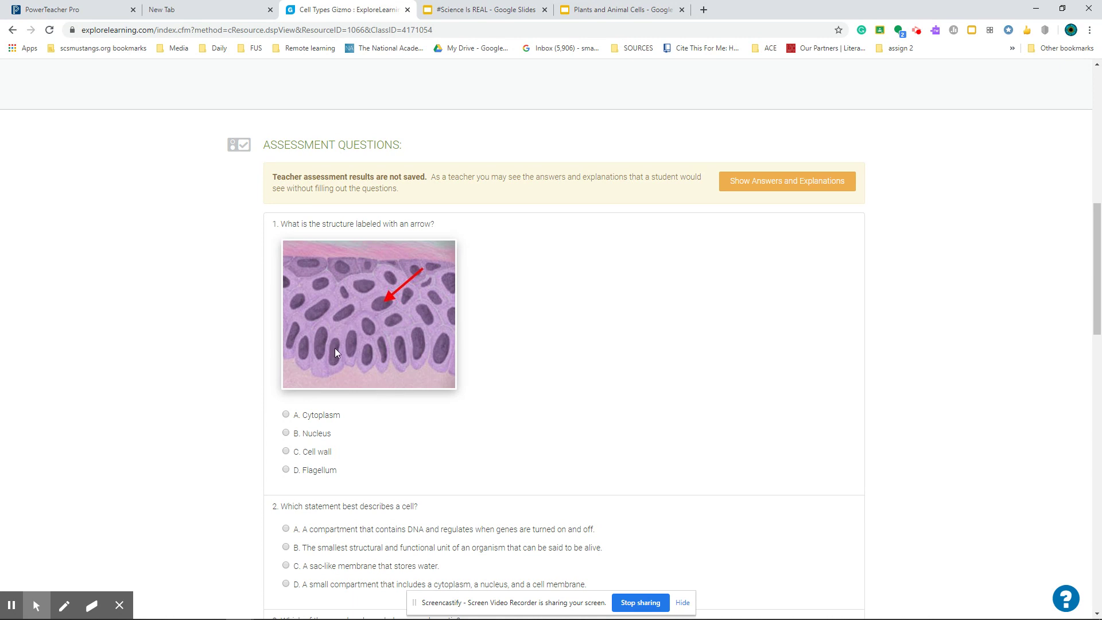
pyautogui.scroll(-10, 465, 430)
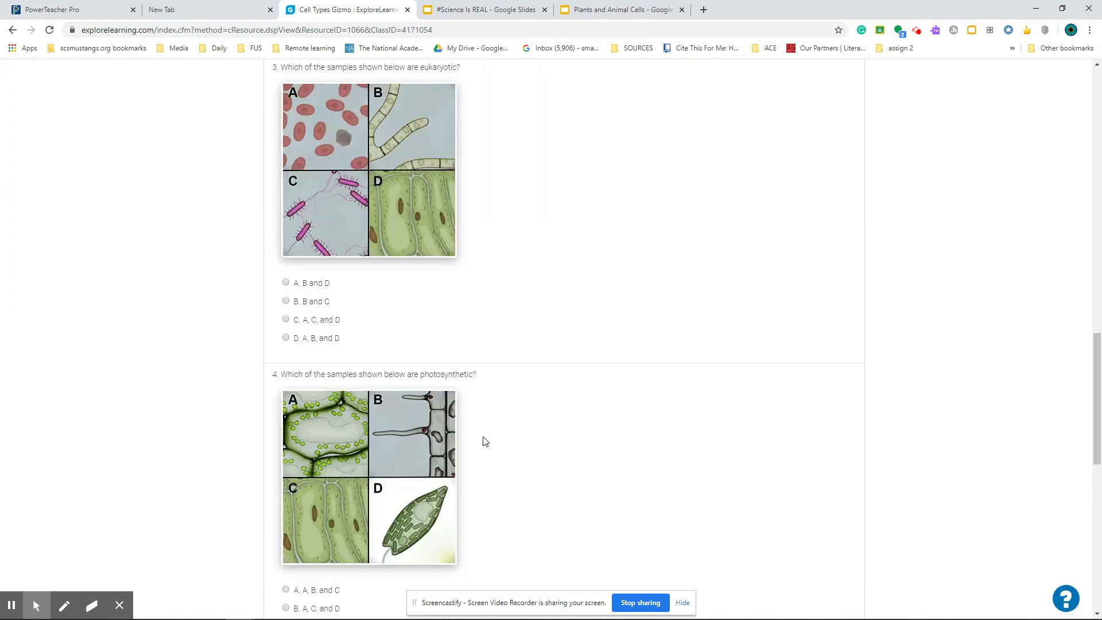
pyautogui.scroll(-8, 485, 441)
pyautogui.scroll(18, 488, 442)
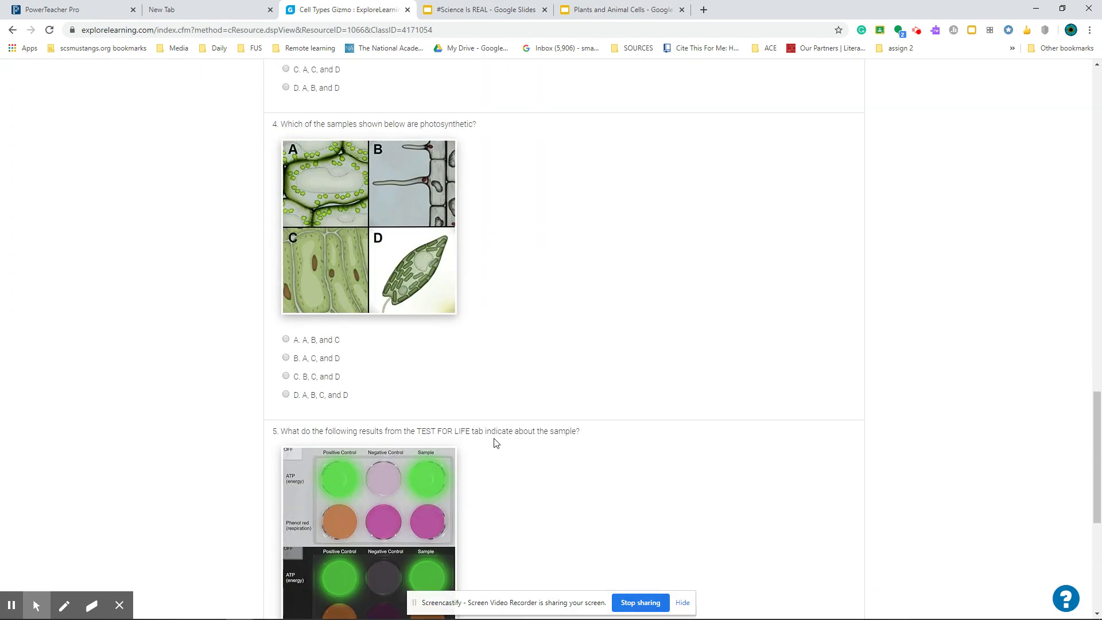
pyautogui.scroll(7, 600, 391)
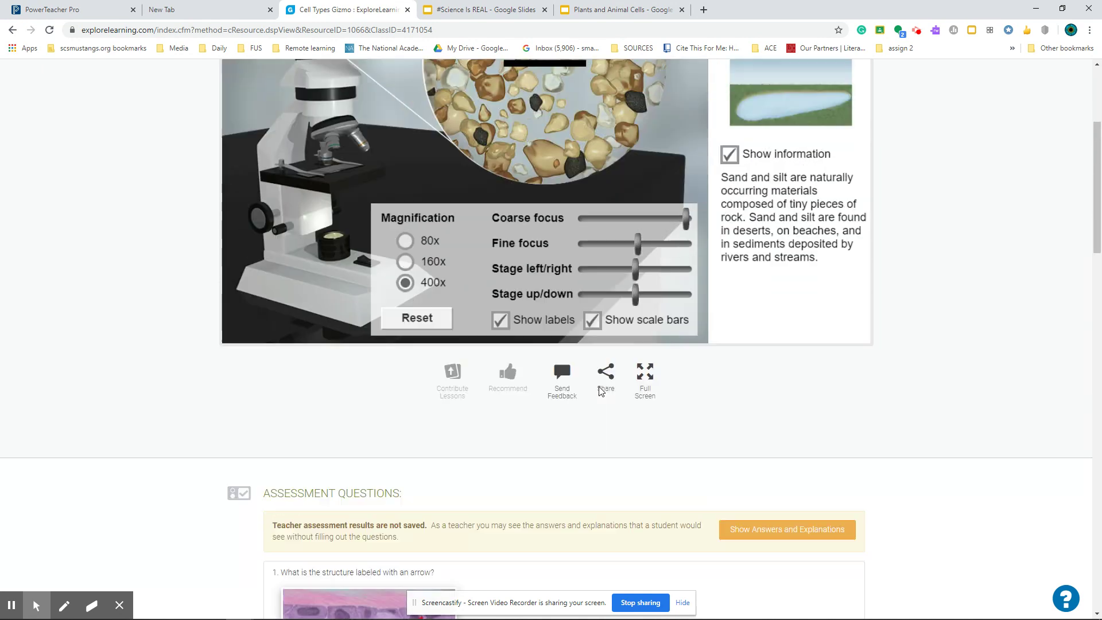
pyautogui.scroll(-3, 600, 390)
pyautogui.scroll(4, 787, 384)
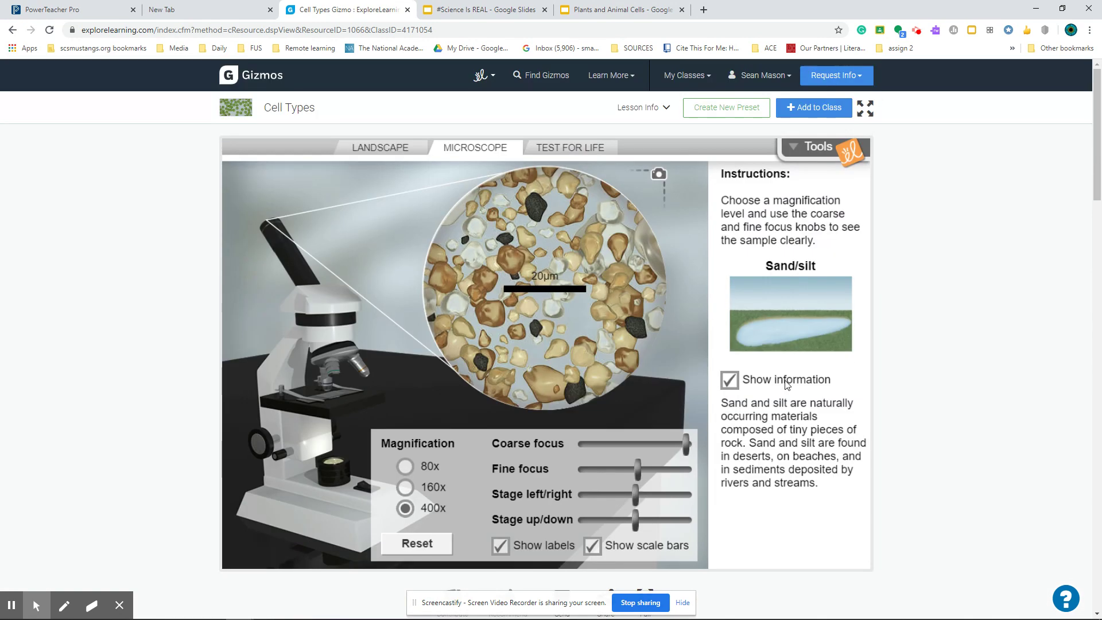
pyautogui.scroll(-1, 688, 59)
pyautogui.scroll(1, 697, 82)
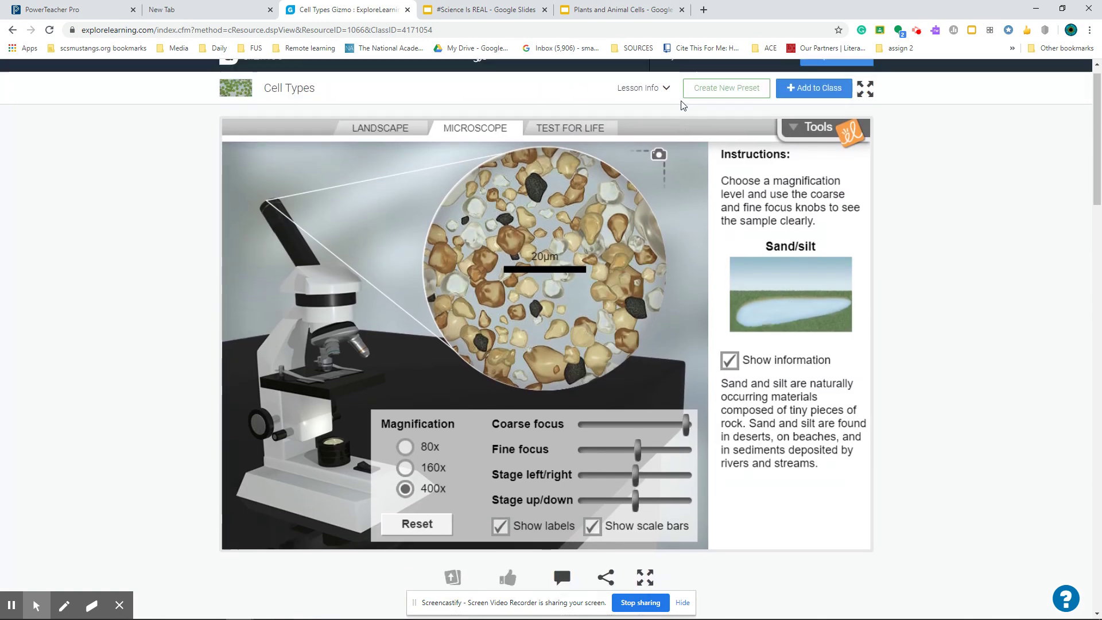